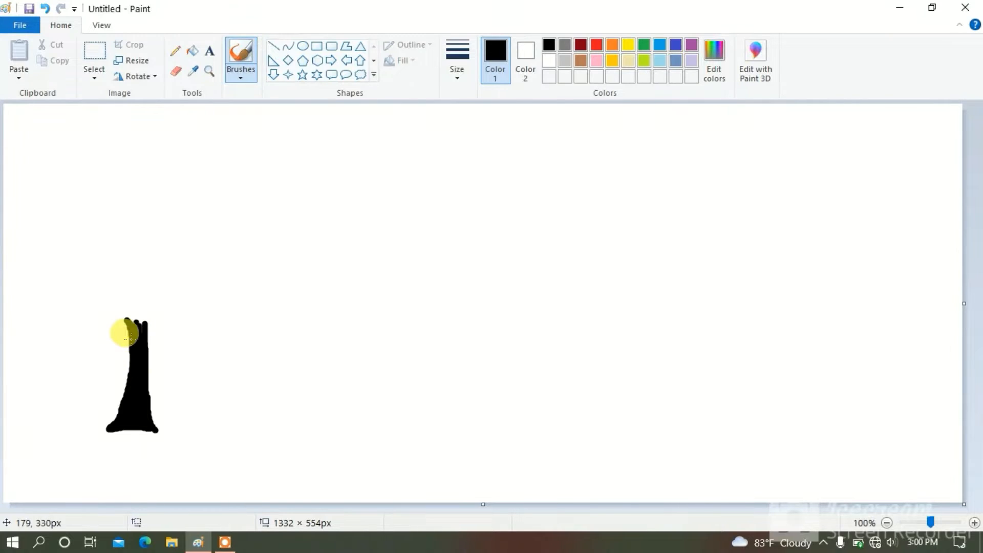
Paint the thick main branches forking up and outward from the top of the black tree trunk
mouse_move(137, 328)
mouse_down()
mouse_move(153, 294)
mouse_move(178, 280)
mouse_move(125, 308)
mouse_move(91, 281)
mouse_move(109, 292)
mouse_move(86, 251)
mouse_up()
mouse_move(165, 297)
mouse_down()
mouse_move(215, 262)
mouse_move(182, 260)
mouse_move(143, 306)
mouse_move(131, 258)
mouse_up()
mouse_move(146, 295)
mouse_down()
mouse_move(151, 261)
mouse_move(215, 272)
mouse_move(237, 245)
mouse_up()
Add twigs to the tree's left-hand branches with a thinner brush size
click(457, 66)
click(468, 160)
drag(91, 290, 49, 295)
drag(105, 274, 99, 233)
mouse_move(54, 267)
mouse_down()
mouse_move(35, 258)
mouse_move(55, 249)
mouse_up()
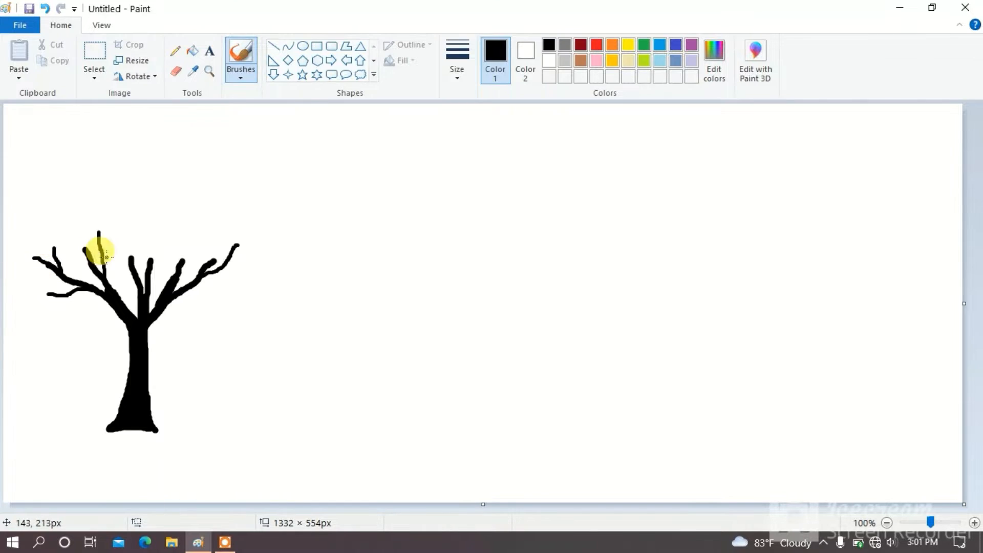
Paint more thin twigs across the tree's middle and right-hand branches
mouse_move(127, 259)
mouse_down()
mouse_move(115, 233)
mouse_move(174, 249)
mouse_up()
mouse_move(182, 263)
mouse_down()
mouse_move(204, 237)
mouse_move(215, 246)
mouse_up()
drag(150, 260, 144, 231)
mouse_move(148, 241)
mouse_down()
mouse_move(123, 245)
mouse_move(128, 215)
mouse_up()
mouse_move(168, 251)
mouse_down()
mouse_move(175, 224)
mouse_move(183, 239)
mouse_up()
drag(228, 288, 240, 288)
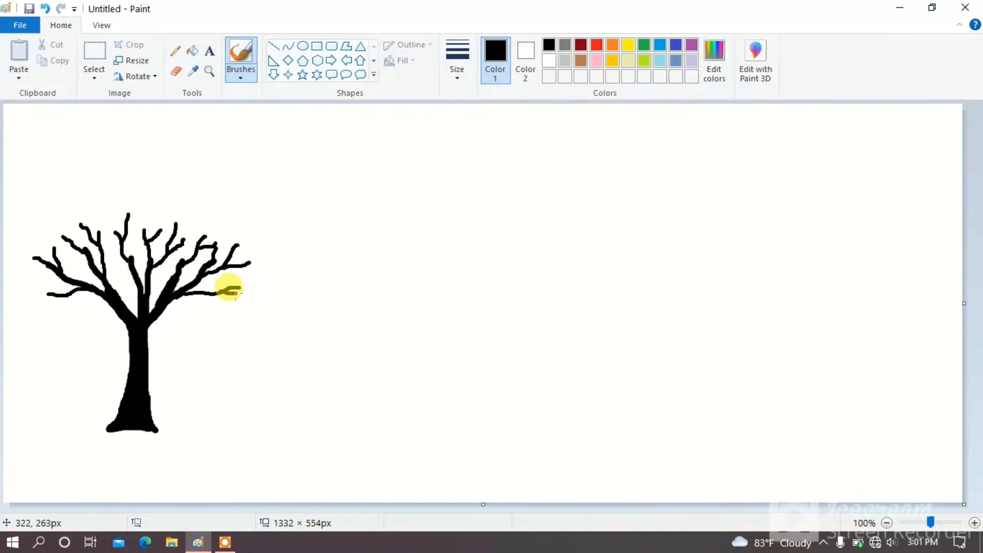
Mix a dark red (RGB 51, 0, 0) and fill the whole black tree with it
click(715, 51)
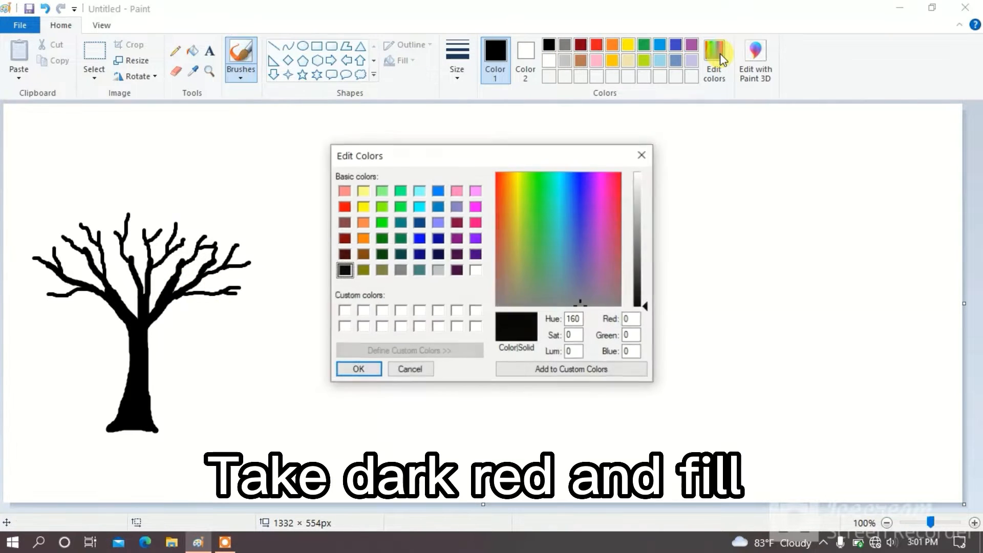
click(345, 252)
drag(645, 290, 645, 293)
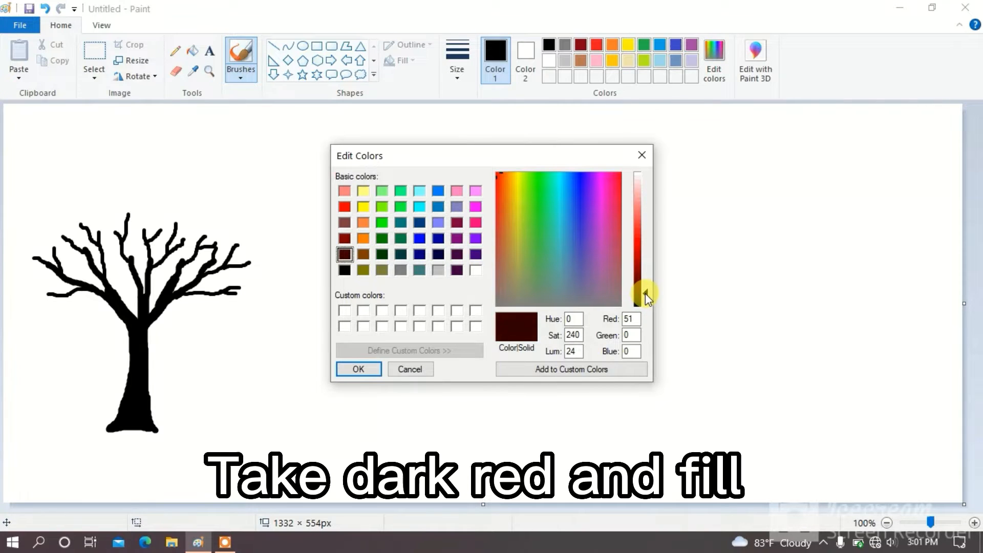
click(359, 370)
click(194, 53)
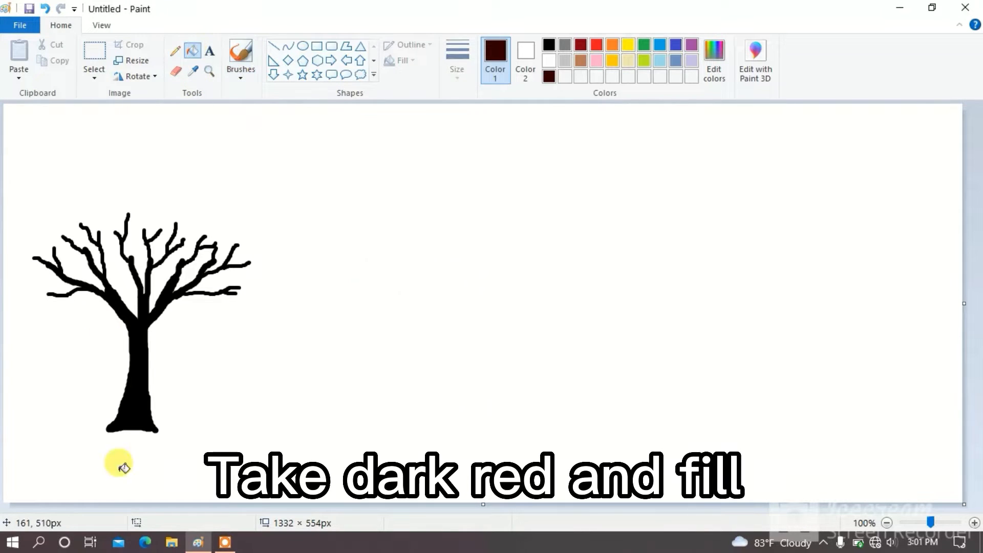
click(136, 409)
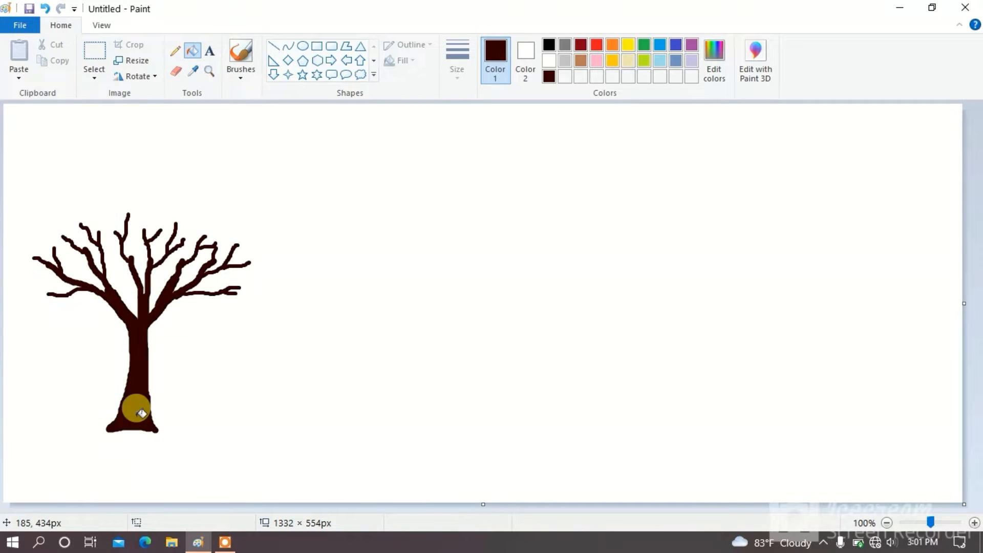
Airbrush foliage clusters over the tree's branches in dark brown (RGB 39, 39, 20) at the largest brush size
click(716, 51)
click(382, 270)
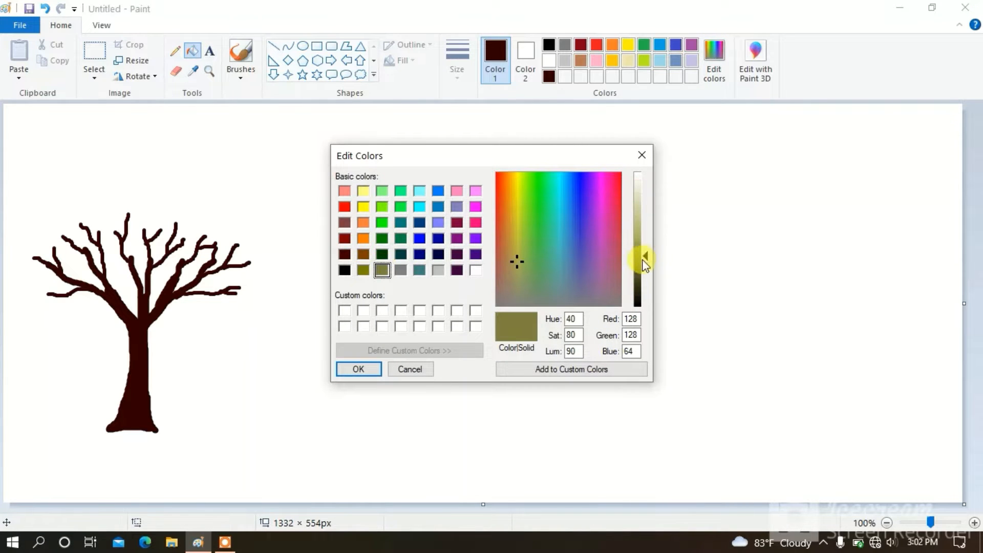
drag(644, 261, 643, 290)
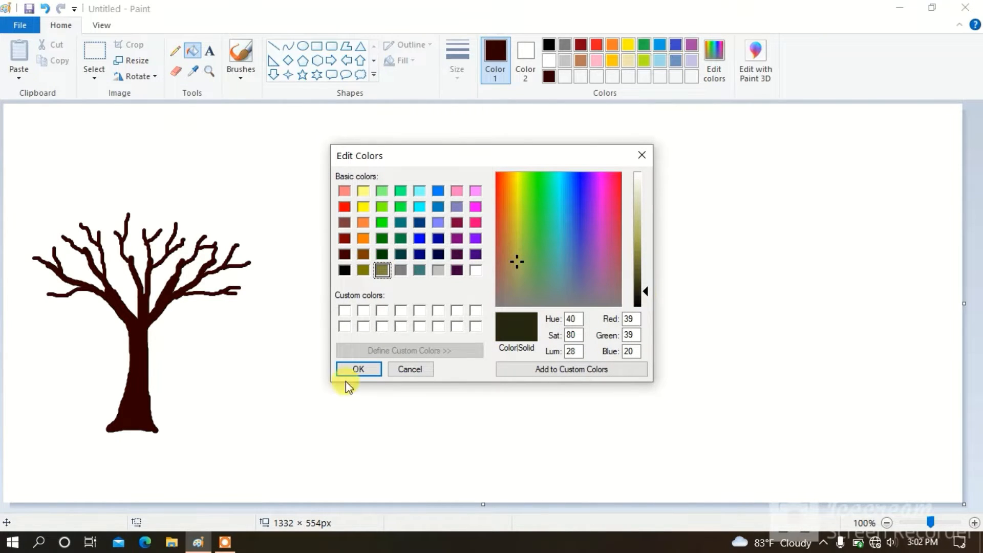
click(360, 370)
click(245, 79)
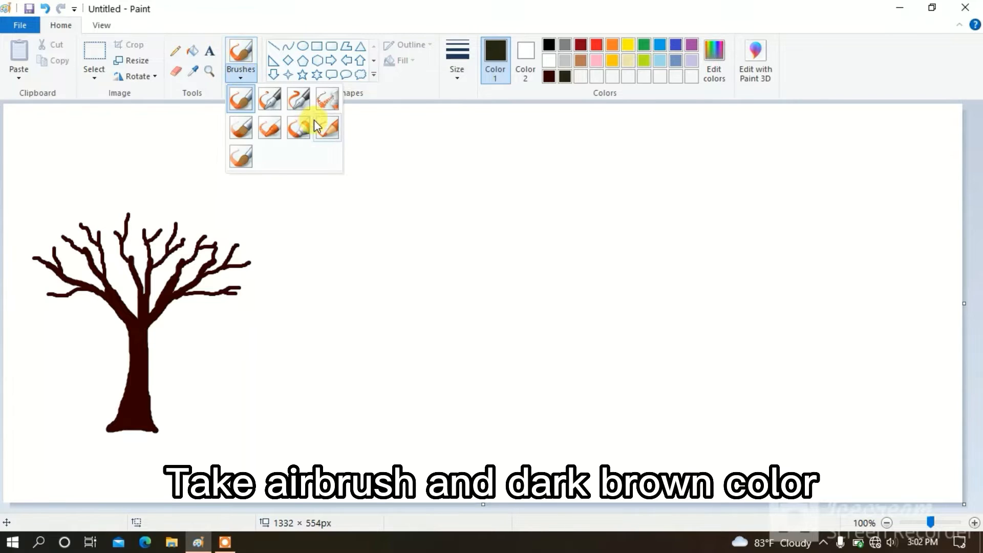
click(315, 119)
click(457, 64)
click(477, 186)
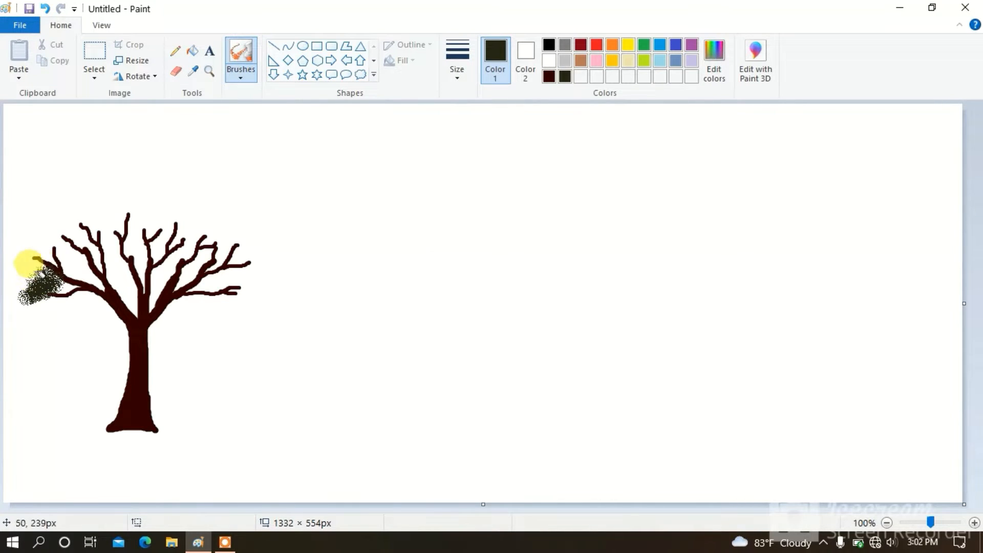
mouse_move(39, 276)
mouse_down()
mouse_move(30, 237)
mouse_move(77, 241)
mouse_up()
mouse_move(208, 259)
mouse_down()
mouse_move(235, 289)
mouse_move(215, 279)
mouse_up()
mouse_move(51, 276)
mouse_down()
mouse_move(78, 279)
mouse_move(105, 252)
mouse_move(84, 243)
mouse_move(96, 211)
mouse_move(57, 222)
mouse_move(76, 189)
mouse_move(124, 209)
mouse_move(135, 199)
mouse_move(126, 174)
mouse_move(149, 195)
mouse_move(106, 221)
mouse_move(163, 220)
mouse_move(195, 196)
mouse_move(163, 215)
mouse_move(196, 230)
mouse_move(180, 202)
mouse_move(179, 217)
mouse_move(204, 207)
mouse_move(226, 227)
mouse_move(214, 216)
mouse_move(195, 225)
mouse_move(253, 247)
mouse_move(218, 259)
mouse_move(251, 228)
mouse_move(207, 203)
mouse_move(214, 196)
mouse_move(253, 226)
mouse_move(143, 193)
mouse_move(17, 226)
mouse_move(26, 232)
mouse_move(127, 177)
mouse_move(160, 192)
mouse_move(154, 253)
mouse_move(124, 256)
mouse_move(158, 248)
mouse_move(198, 248)
mouse_up()
Lighten the foliage color to a medium olive brown and airbrush it over the upper part of each leaf cluster
click(718, 49)
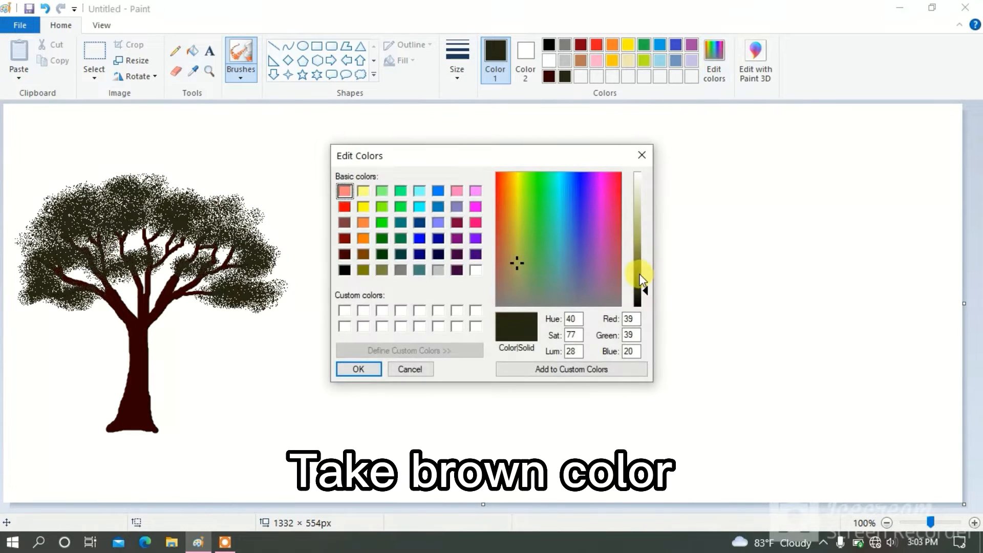
drag(641, 275, 644, 268)
click(359, 369)
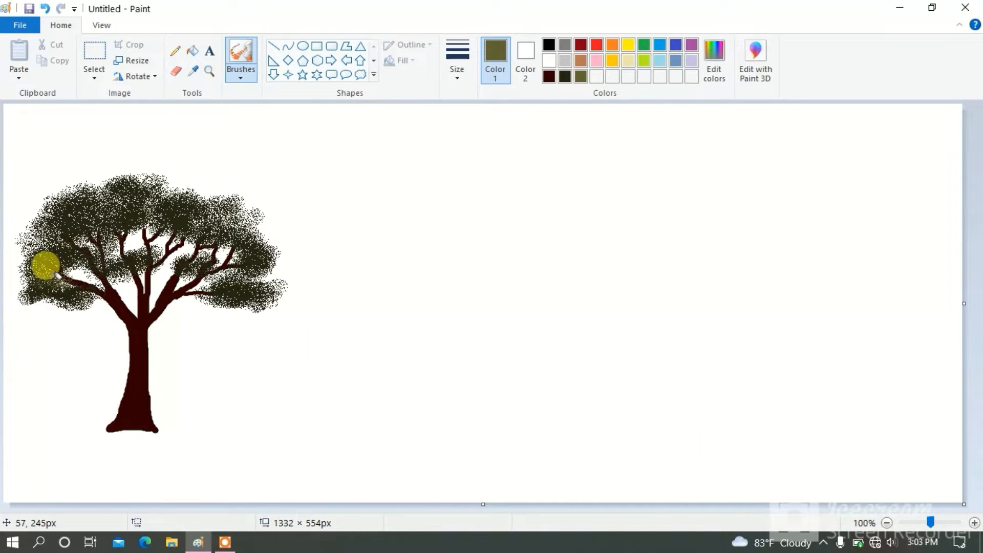
drag(54, 271, 70, 281)
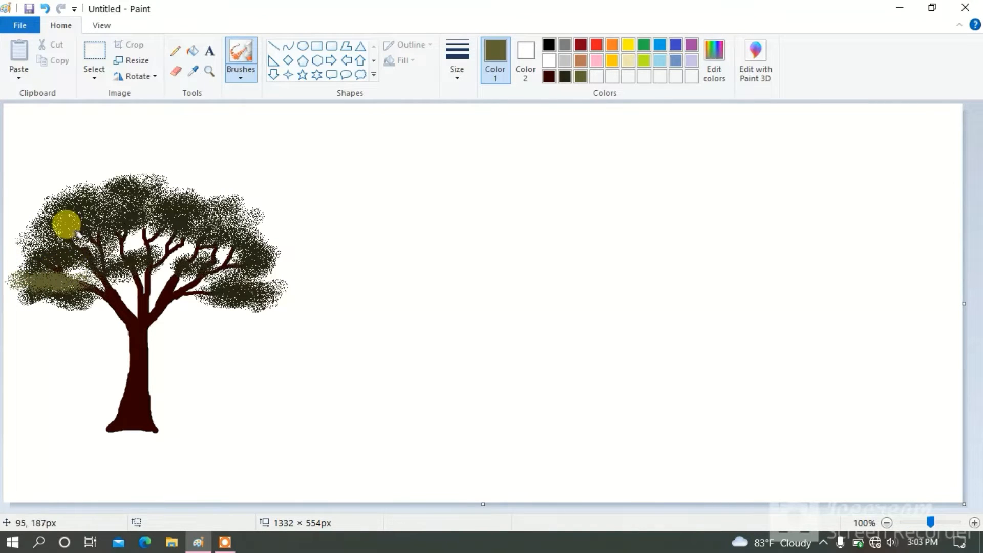
mouse_move(70, 231)
mouse_down()
mouse_move(119, 205)
mouse_move(80, 190)
mouse_move(157, 183)
mouse_move(119, 170)
mouse_move(132, 169)
mouse_move(197, 183)
mouse_move(118, 248)
mouse_move(103, 241)
mouse_move(177, 214)
mouse_move(178, 183)
mouse_move(196, 183)
mouse_move(210, 239)
mouse_move(182, 235)
mouse_move(250, 259)
mouse_move(227, 269)
mouse_move(264, 268)
mouse_move(267, 236)
mouse_move(237, 229)
mouse_move(251, 226)
mouse_move(235, 198)
mouse_up()
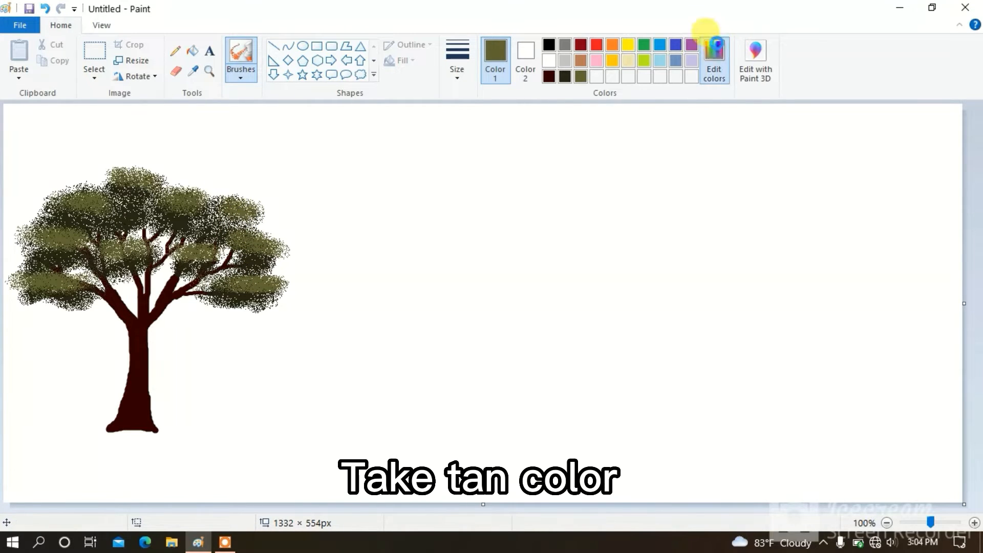
Lighten the foliage color to tan and airbrush highlights onto the tops of the leaf clusters
click(714, 61)
click(639, 247)
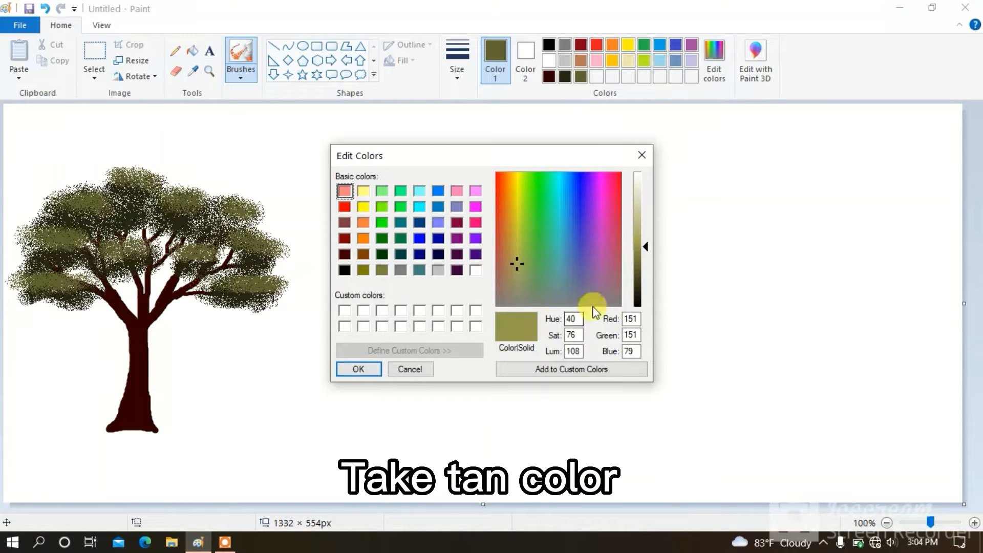
click(639, 243)
click(357, 368)
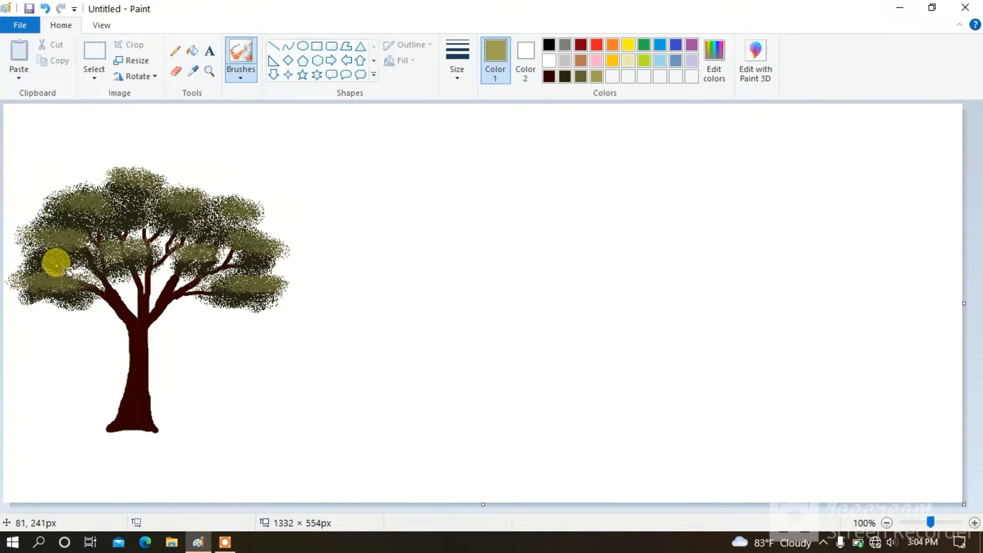
mouse_move(75, 264)
mouse_down()
mouse_move(84, 221)
mouse_move(43, 220)
mouse_move(153, 162)
mouse_move(130, 179)
mouse_move(135, 242)
mouse_move(131, 230)
mouse_move(108, 230)
mouse_move(193, 189)
mouse_move(171, 181)
mouse_move(185, 175)
mouse_move(233, 189)
mouse_move(261, 228)
mouse_up()
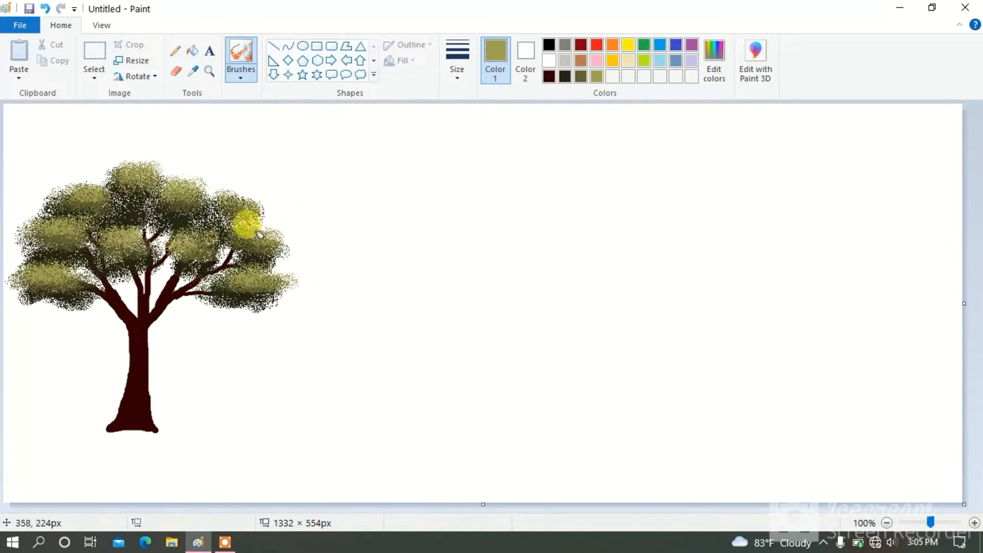
Thicken the right edge of the trunk and its right-hand branch with the normal brush in dark red
click(549, 76)
click(241, 76)
click(241, 99)
drag(138, 335, 158, 296)
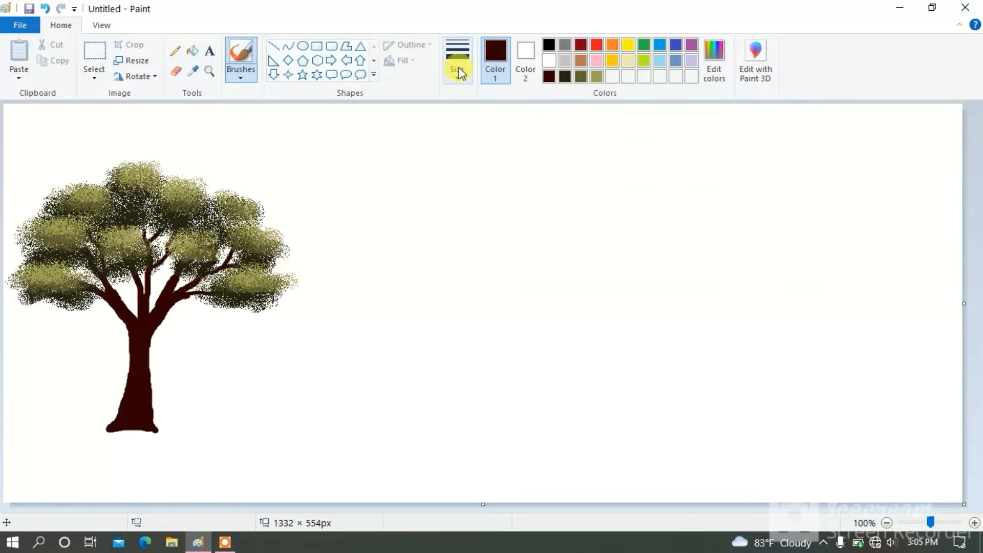
Outline and fill the trunk's right side in brown (RGB 94, 47, 0) and the strip beside it in a darker brown
click(712, 74)
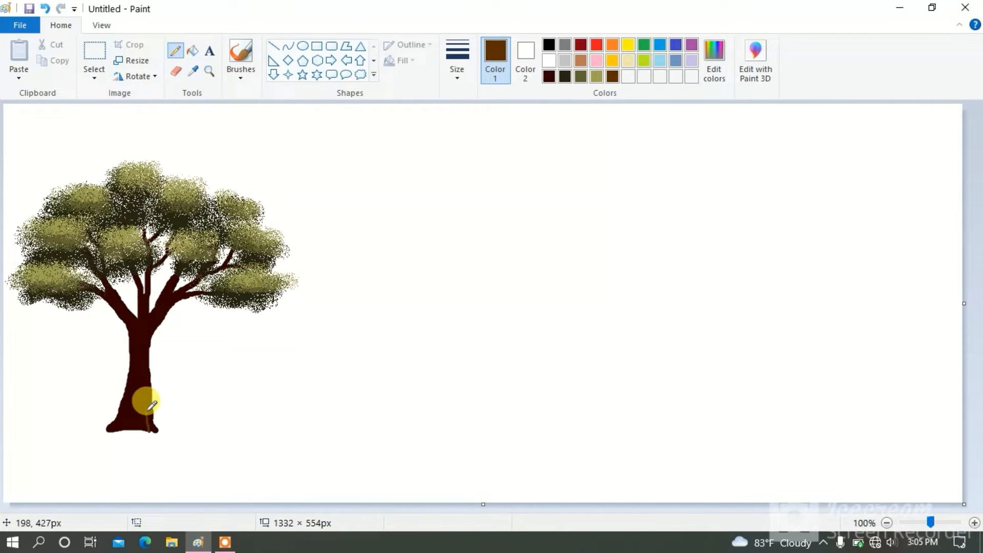
mouse_move(145, 401)
mouse_down()
mouse_move(164, 285)
mouse_move(147, 377)
mouse_up()
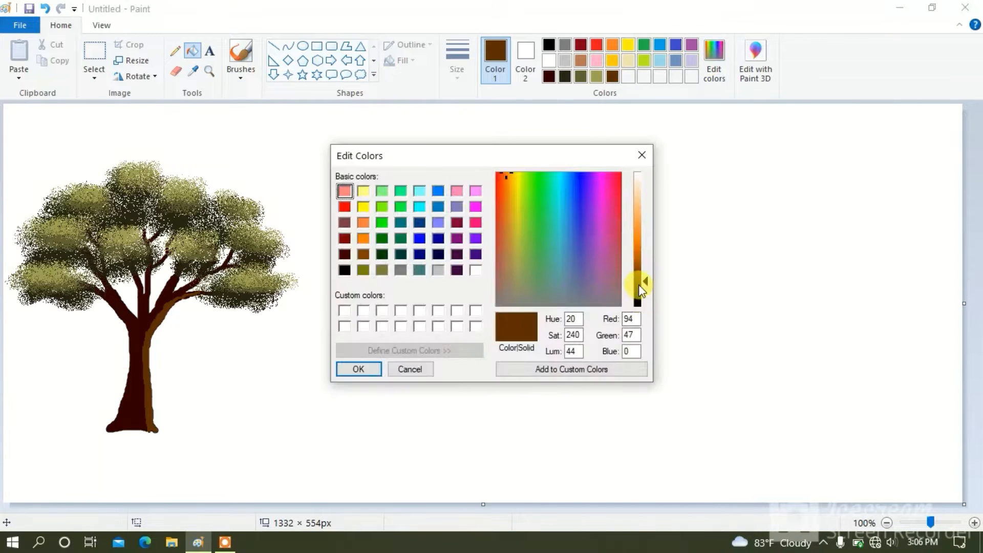
click(640, 287)
click(358, 369)
click(175, 50)
mouse_move(138, 428)
mouse_down()
mouse_move(145, 325)
mouse_move(197, 293)
mouse_up()
click(193, 50)
click(144, 396)
Brush brown and dark red bark texture over the trunk and its right-hand branch, and erase stray marks along the trunk's edge
click(241, 77)
mouse_move(139, 402)
mouse_down()
mouse_move(161, 388)
mouse_move(125, 406)
mouse_move(135, 411)
mouse_move(132, 373)
mouse_move(113, 428)
mouse_move(135, 363)
mouse_move(125, 333)
mouse_move(160, 302)
mouse_up()
click(549, 77)
drag(114, 424, 150, 423)
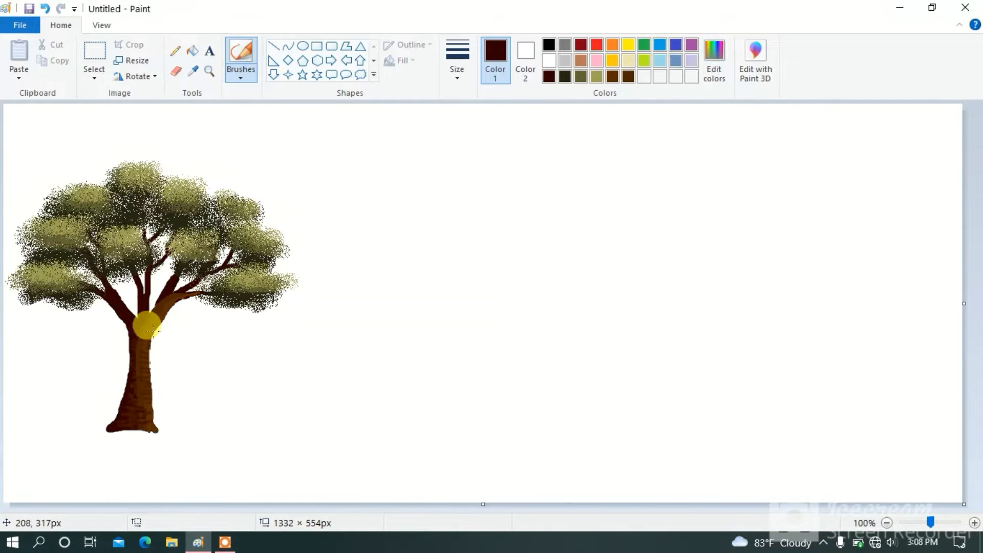
click(176, 71)
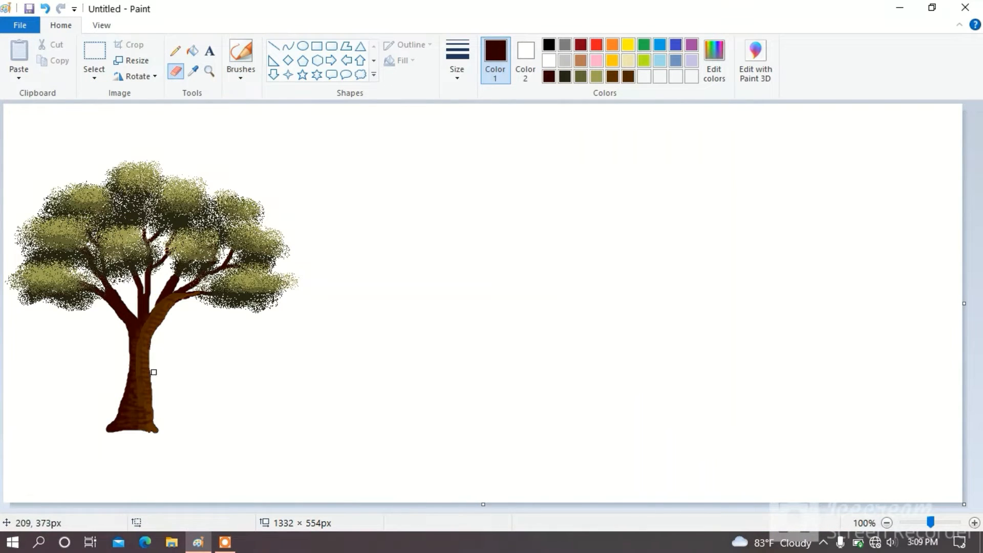
Shade the trunk and branch fork with dark red strokes, and blend brown bark strokes over the branches and trunk
click(549, 76)
click(130, 404)
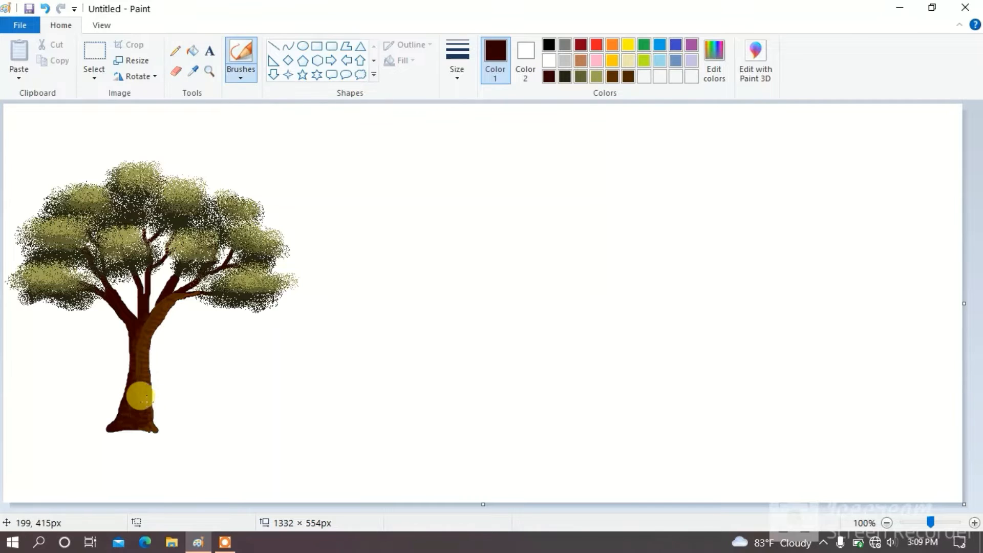
drag(142, 400, 129, 407)
mouse_move(163, 311)
mouse_down()
mouse_move(166, 289)
mouse_move(148, 322)
mouse_up()
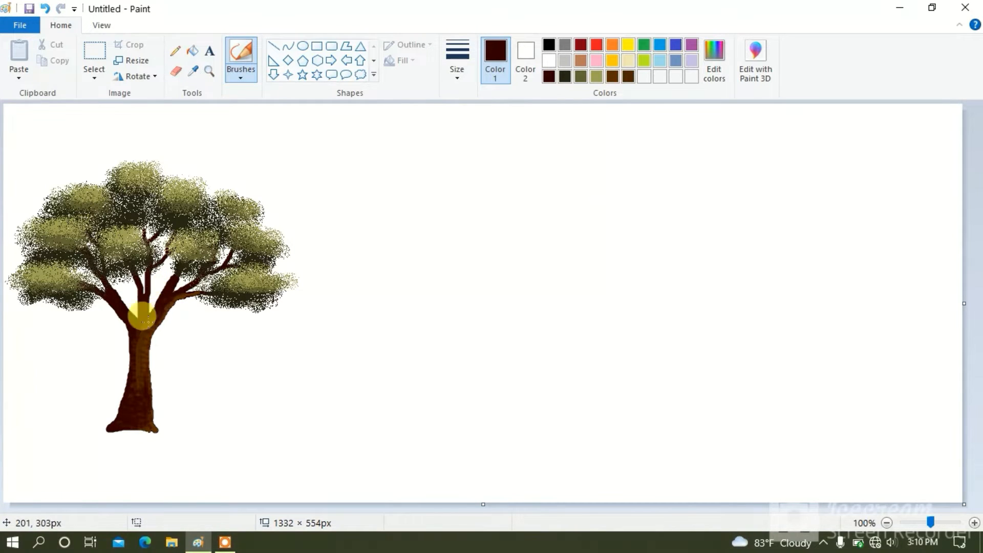
click(628, 77)
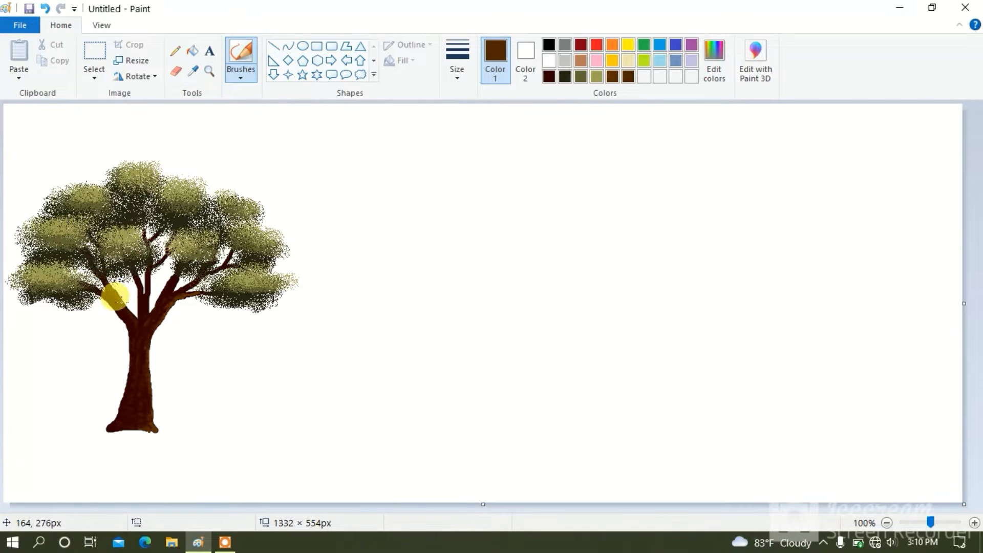
mouse_move(144, 296)
mouse_down()
mouse_move(137, 321)
mouse_move(167, 270)
mouse_move(140, 346)
mouse_move(138, 413)
mouse_up()
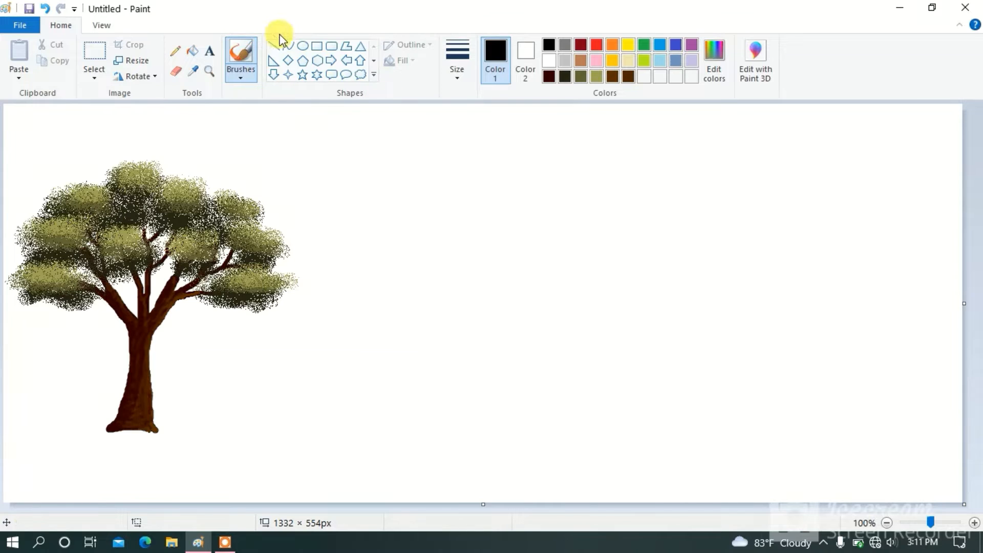
Draw a tall, right-bowed curve in dark red at the thickest line size as a second tree's trunk beside the first tree
click(287, 49)
click(457, 61)
click(475, 185)
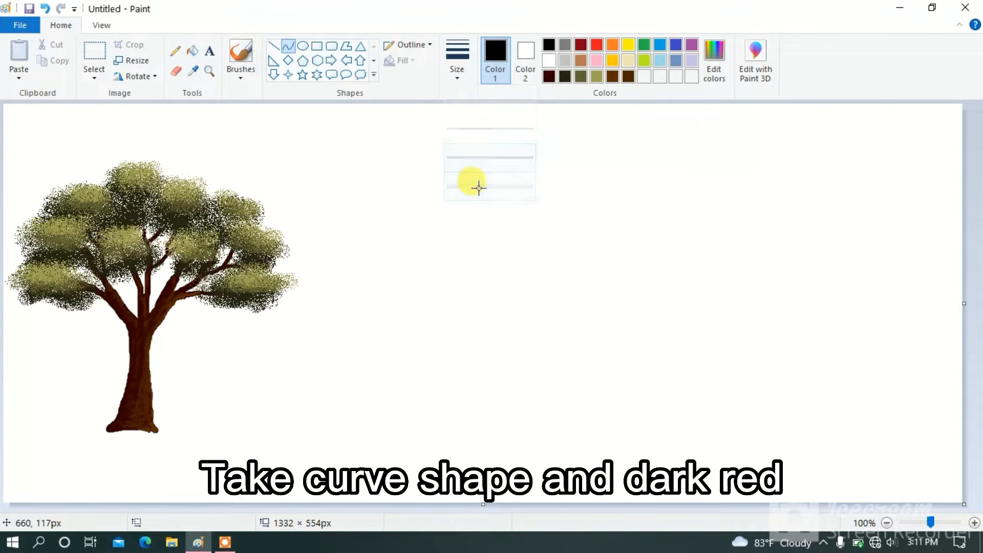
click(548, 76)
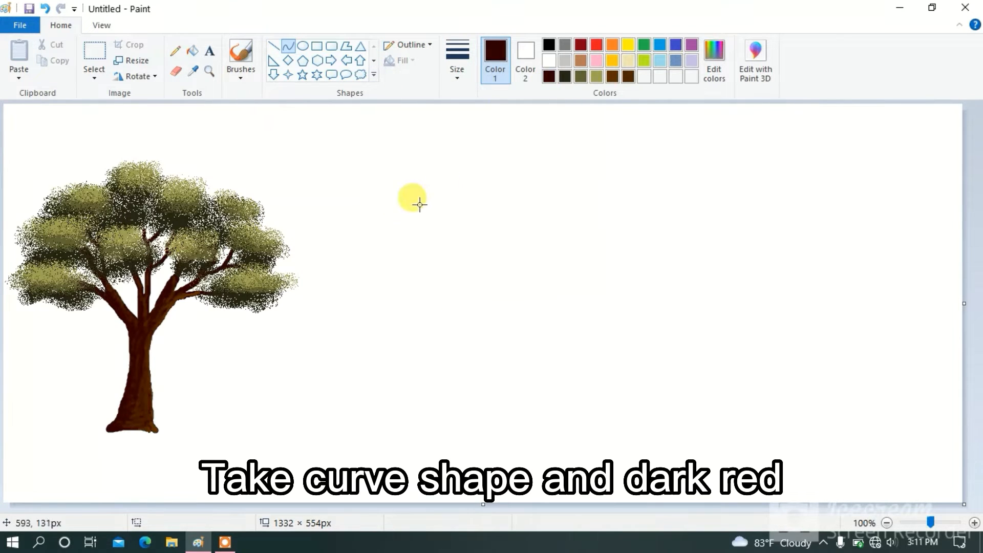
drag(424, 222, 409, 444)
drag(422, 292, 443, 366)
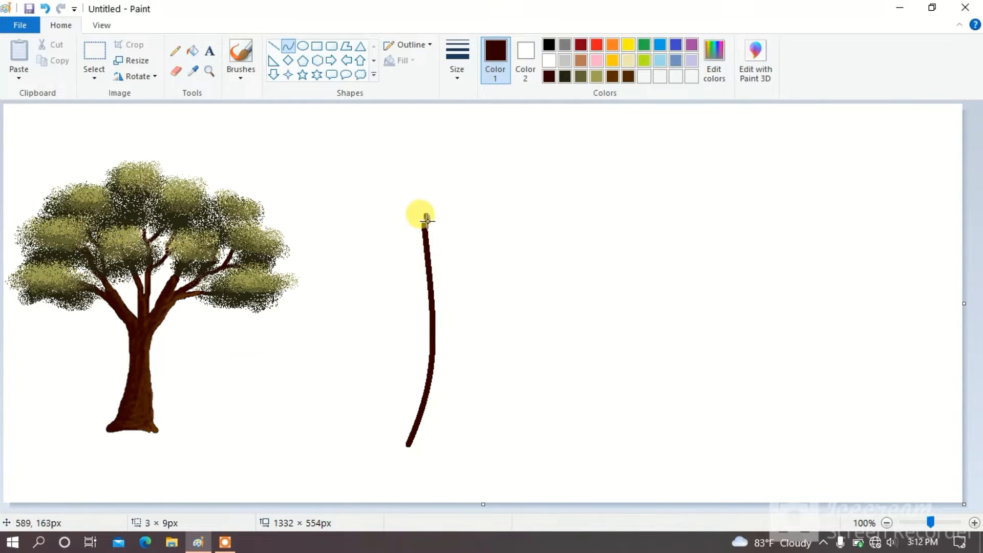
Thicken the second trunk with two more bowed curves, then brush in the gaps in dark red, widening it toward the base
mouse_move(427, 221)
mouse_down()
mouse_move(442, 304)
mouse_move(407, 447)
mouse_up()
mouse_move(416, 324)
mouse_down()
mouse_move(441, 336)
mouse_move(425, 381)
mouse_move(439, 393)
mouse_up()
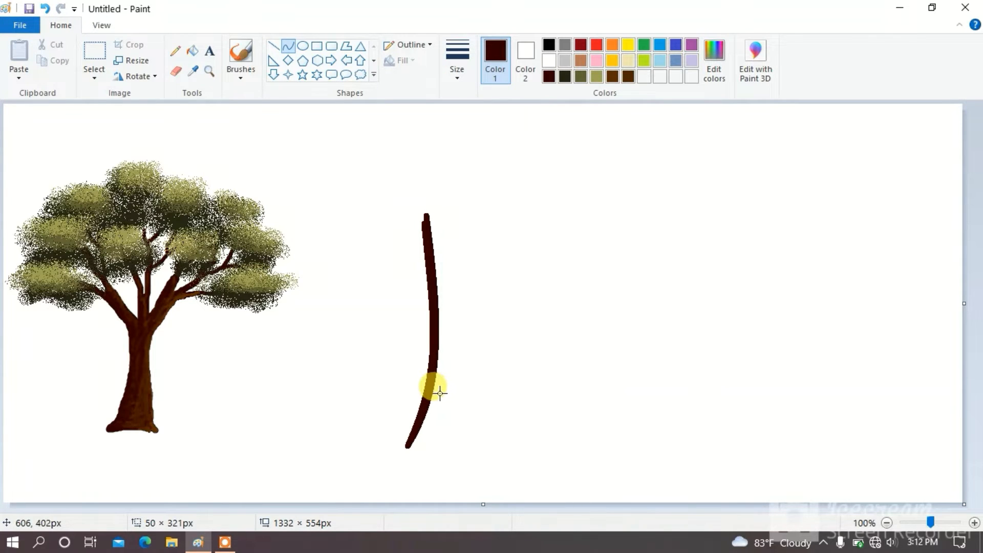
click(475, 405)
drag(429, 214, 420, 449)
mouse_move(431, 328)
mouse_down()
mouse_move(447, 327)
mouse_move(449, 376)
mouse_up()
click(240, 52)
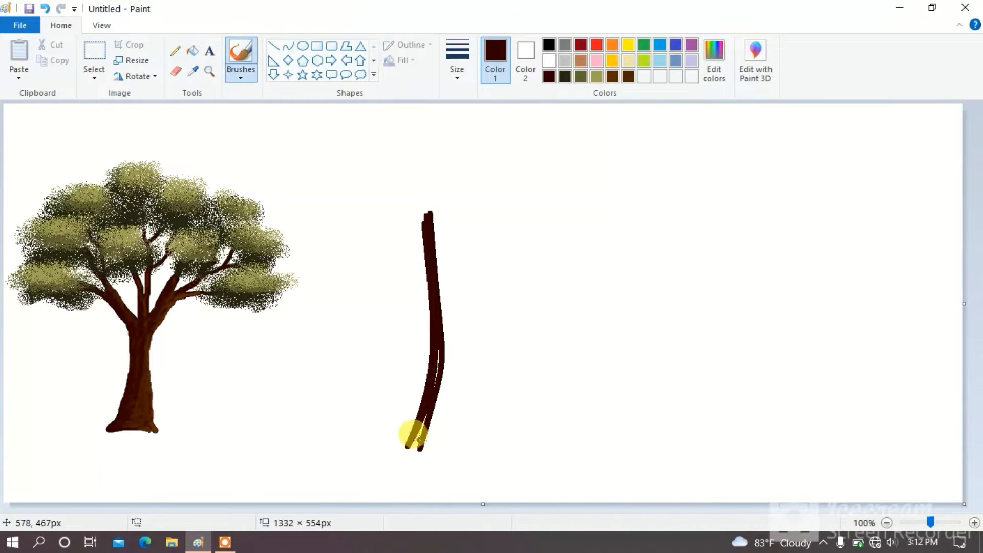
mouse_move(416, 444)
mouse_down()
mouse_move(431, 345)
mouse_move(430, 407)
mouse_move(440, 357)
mouse_move(429, 215)
mouse_move(440, 390)
mouse_move(424, 449)
mouse_move(425, 207)
mouse_up()
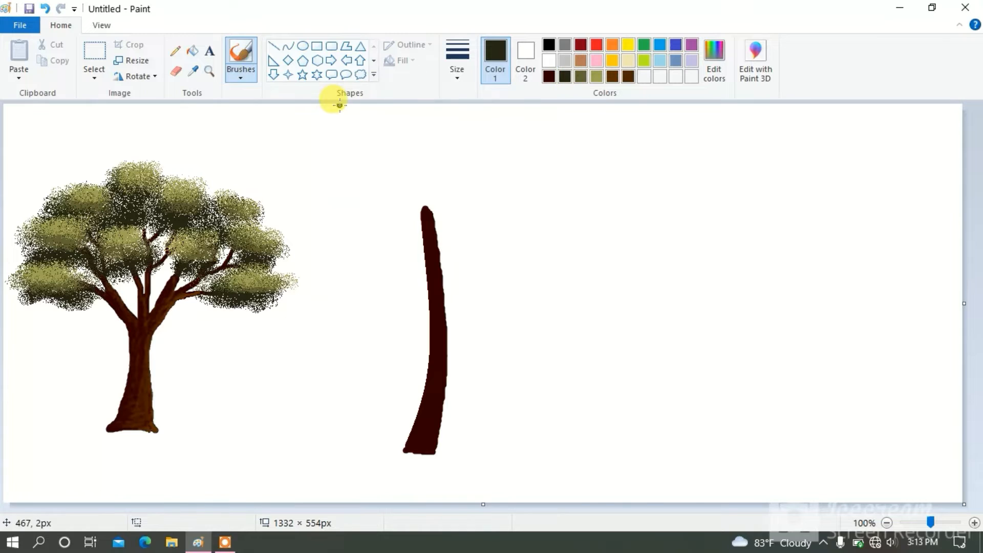
Draw a dark green curve arching from the palm trunk's top down to the left, about 69 × 101 px, in a thinner line size
click(175, 51)
click(288, 47)
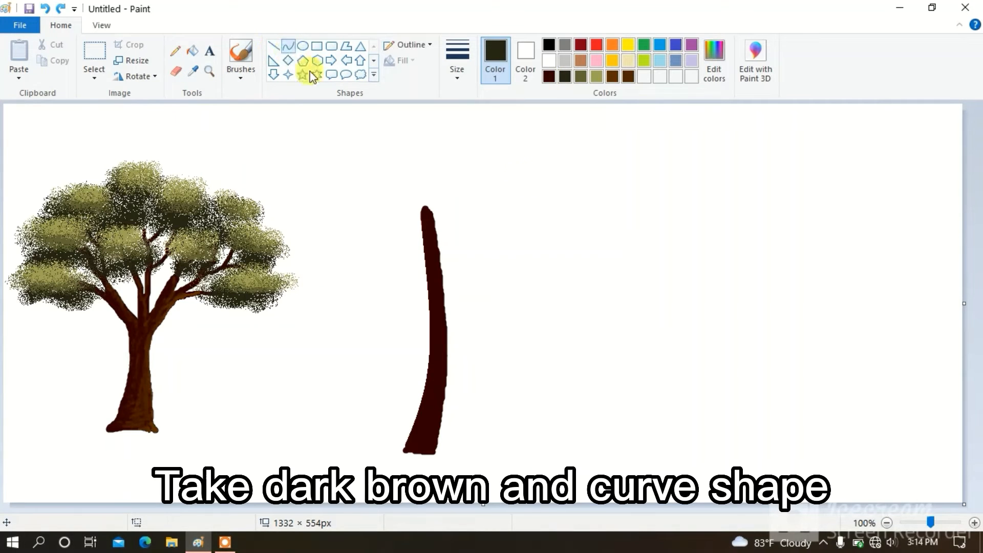
mouse_move(378, 279)
mouse_down()
mouse_move(395, 215)
mouse_move(425, 207)
mouse_up()
drag(386, 241, 395, 222)
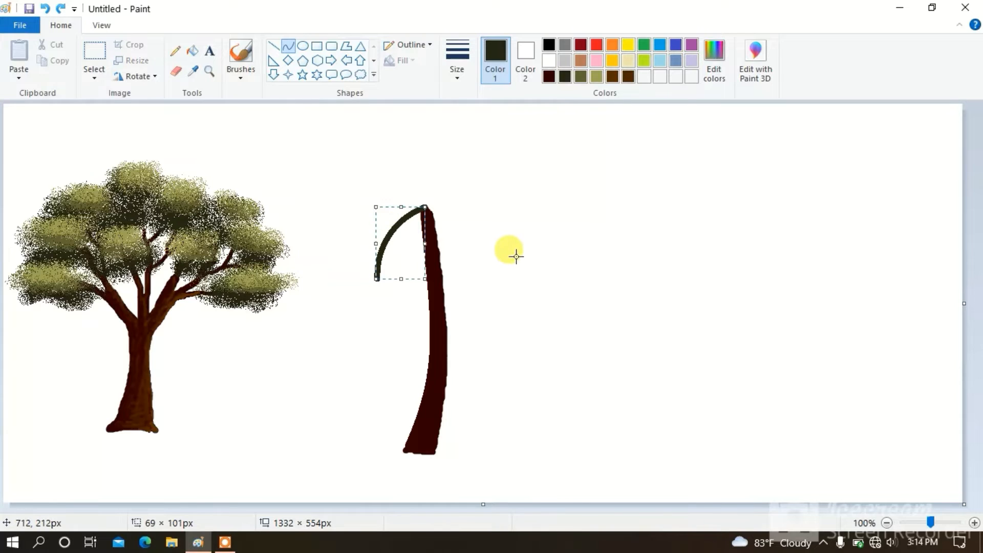
right_click(398, 233)
click(437, 182)
click(456, 60)
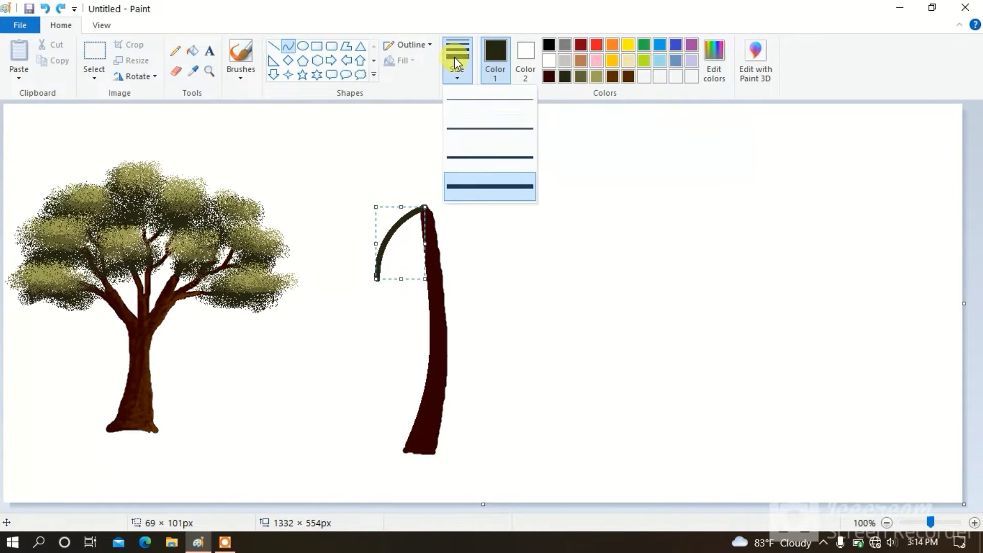
click(455, 140)
click(515, 239)
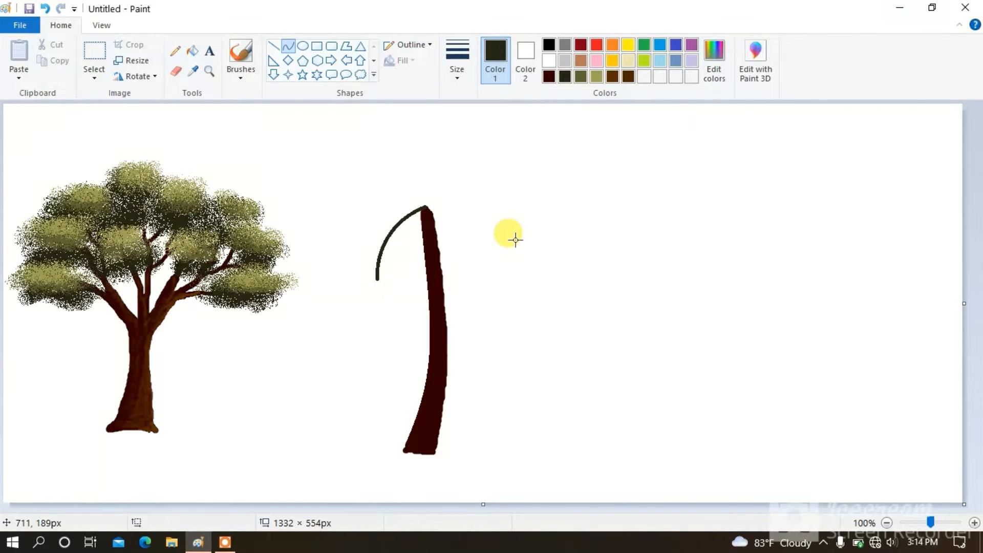
Draw a second, matching frond curve and move it to the empty canvas right of the palm trunk
drag(378, 279, 424, 207)
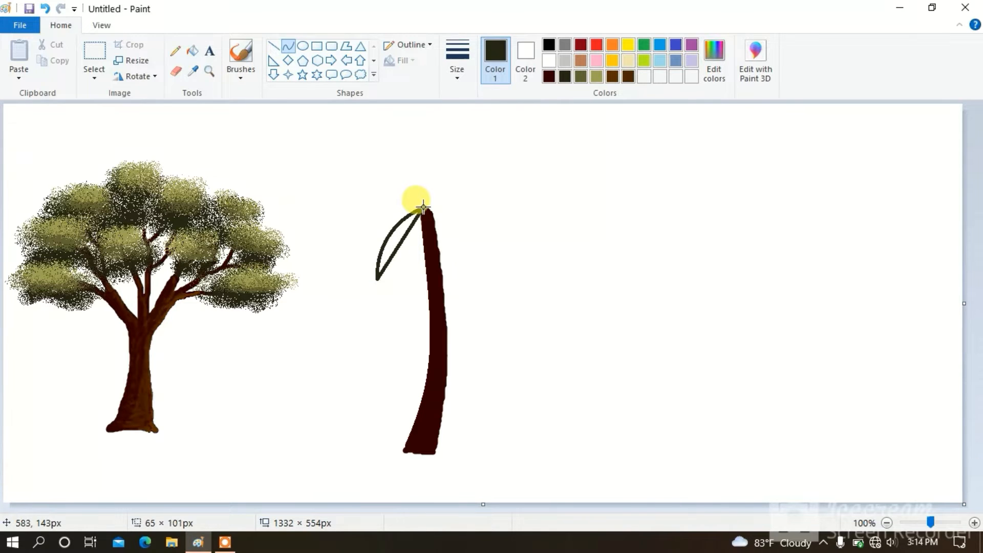
mouse_move(386, 260)
mouse_down()
mouse_move(380, 254)
mouse_move(395, 225)
mouse_move(610, 209)
mouse_up()
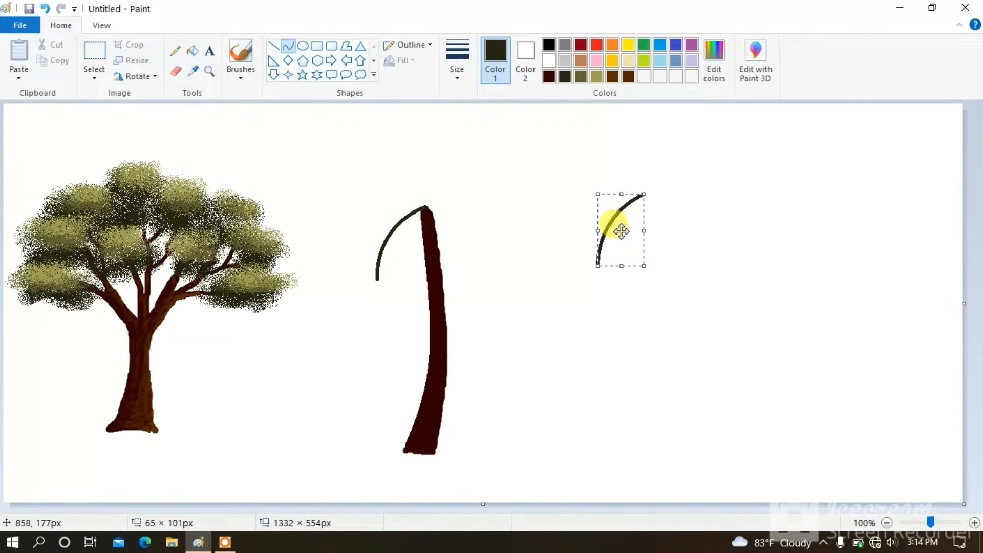
click(728, 278)
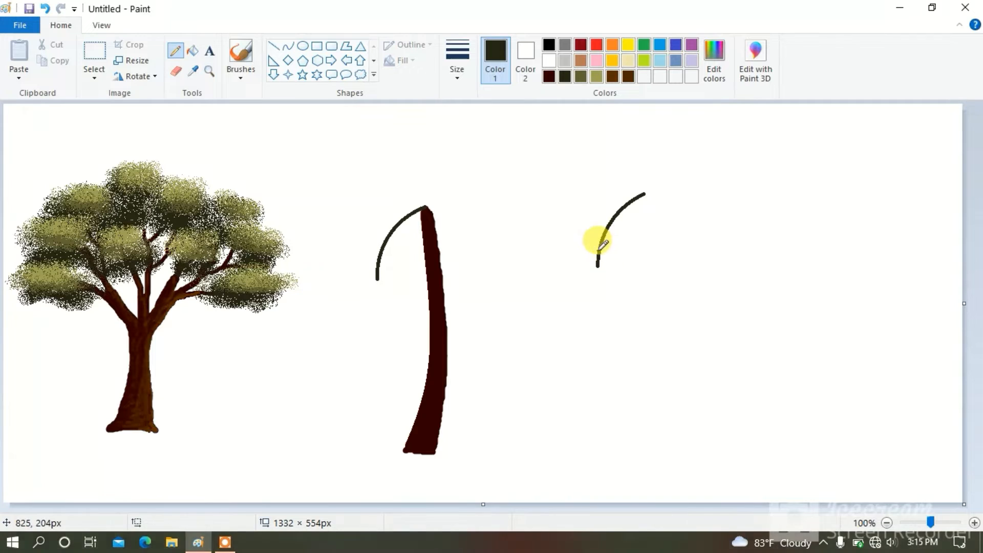
Hatch leaf strokes across the separate frond curve with the thinnest pencil, in dark green and then olive
drag(605, 223, 611, 220)
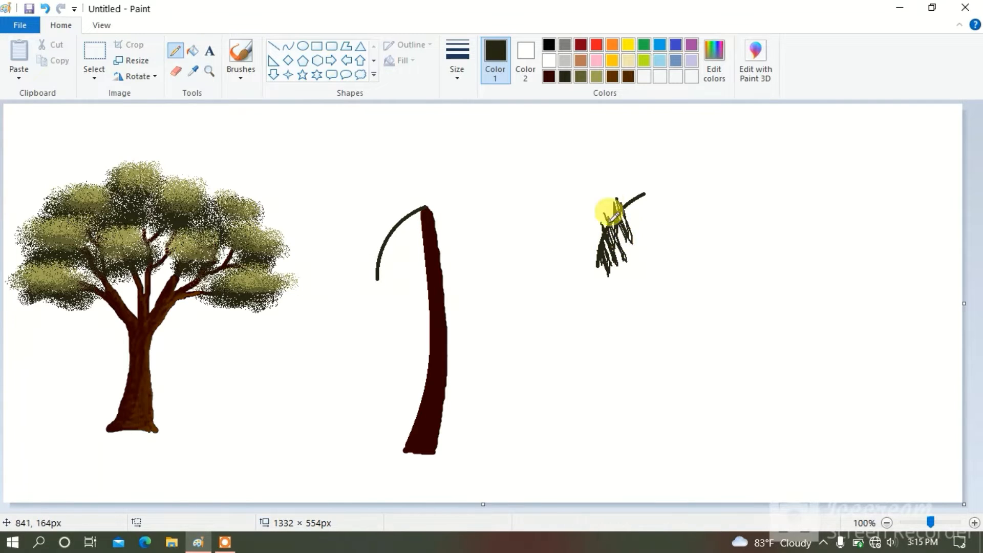
click(457, 64)
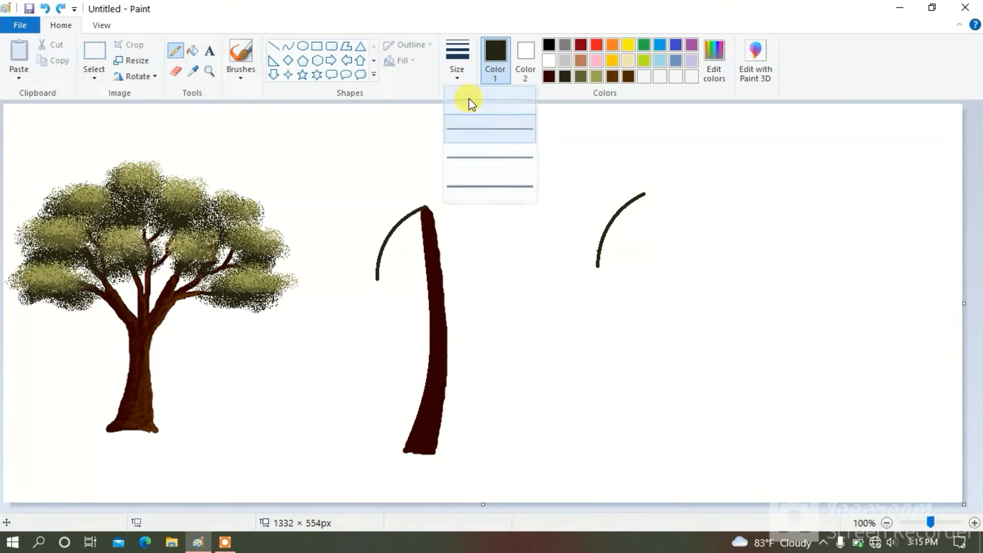
click(467, 106)
mouse_move(597, 226)
mouse_down()
mouse_move(610, 247)
mouse_move(639, 210)
mouse_move(635, 159)
mouse_move(602, 248)
mouse_move(642, 234)
mouse_move(612, 198)
mouse_move(626, 210)
mouse_move(618, 245)
mouse_up()
click(581, 76)
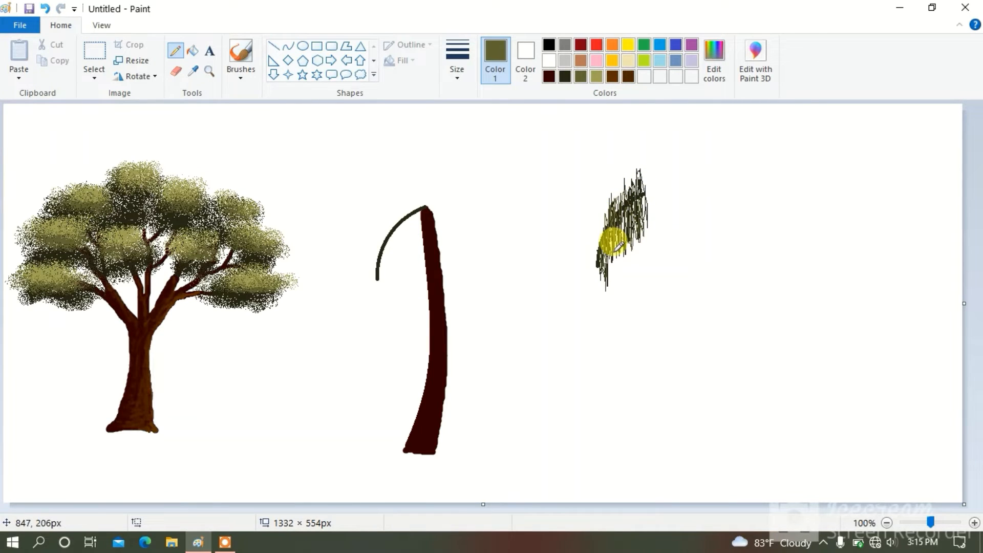
Cut out the hatched frond with a transparent free-form selection and place it on the curve at the trunk's upper left
click(95, 74)
click(123, 207)
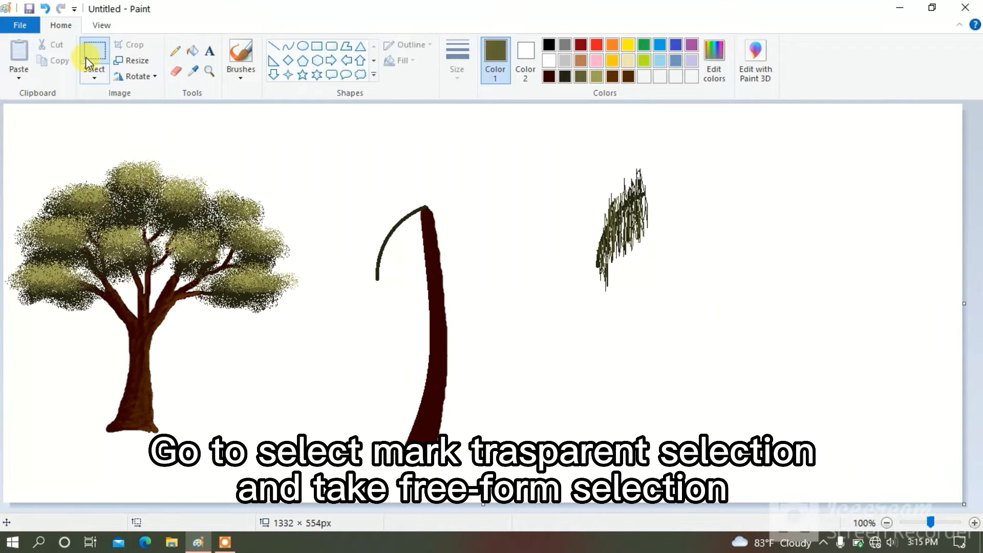
click(94, 74)
click(134, 126)
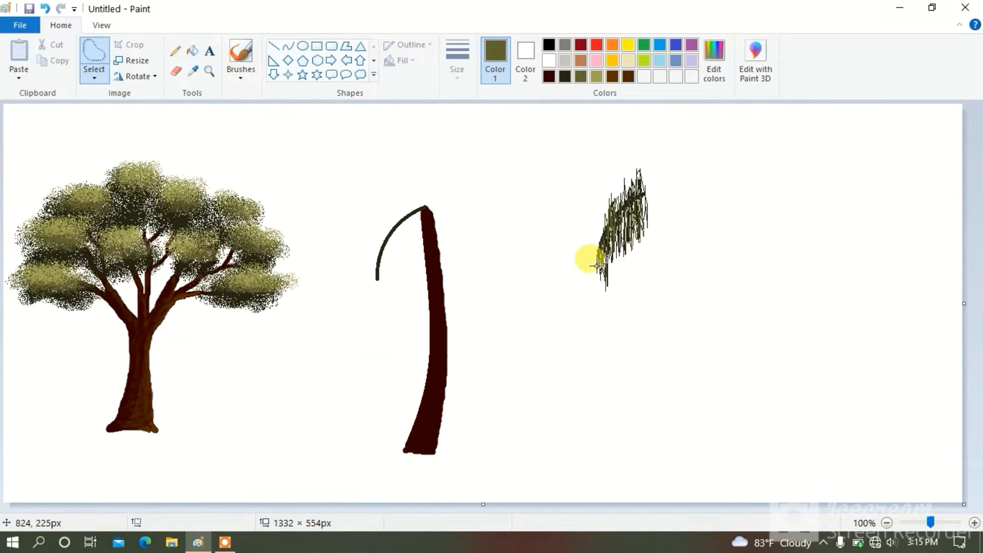
drag(597, 260, 599, 246)
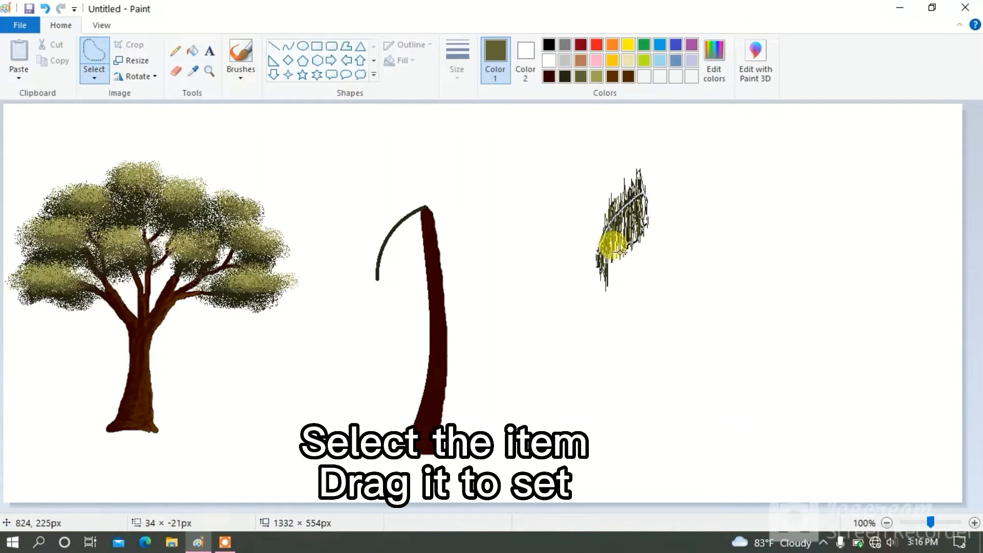
drag(602, 268, 402, 236)
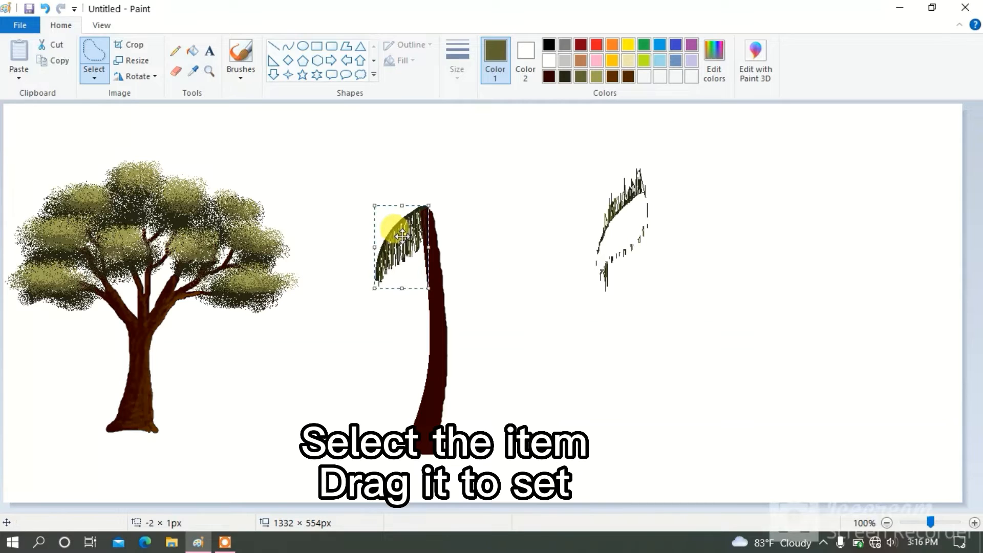
click(549, 301)
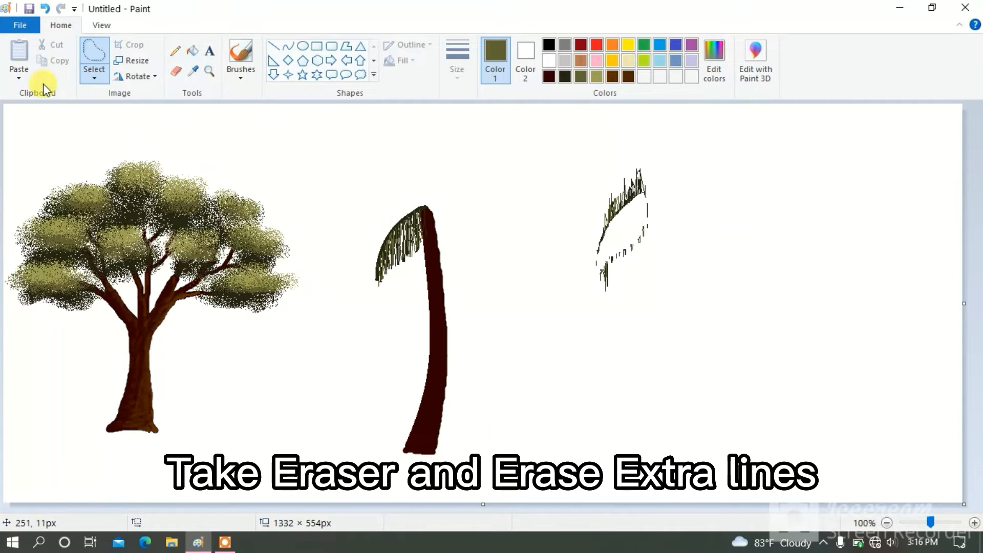
Erase the hatching scraps left on the empty canvas right of the palm
click(180, 69)
drag(644, 190, 638, 173)
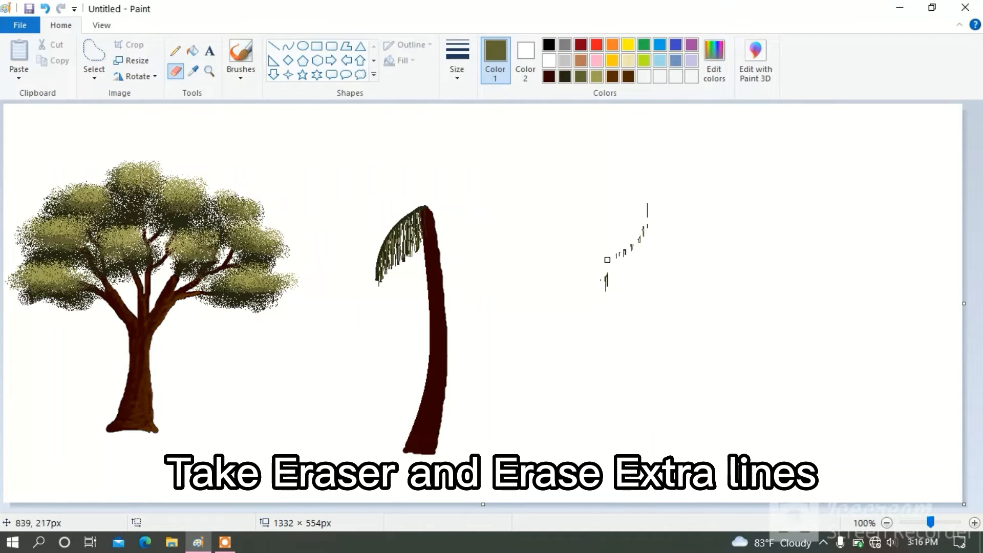
drag(607, 260, 643, 226)
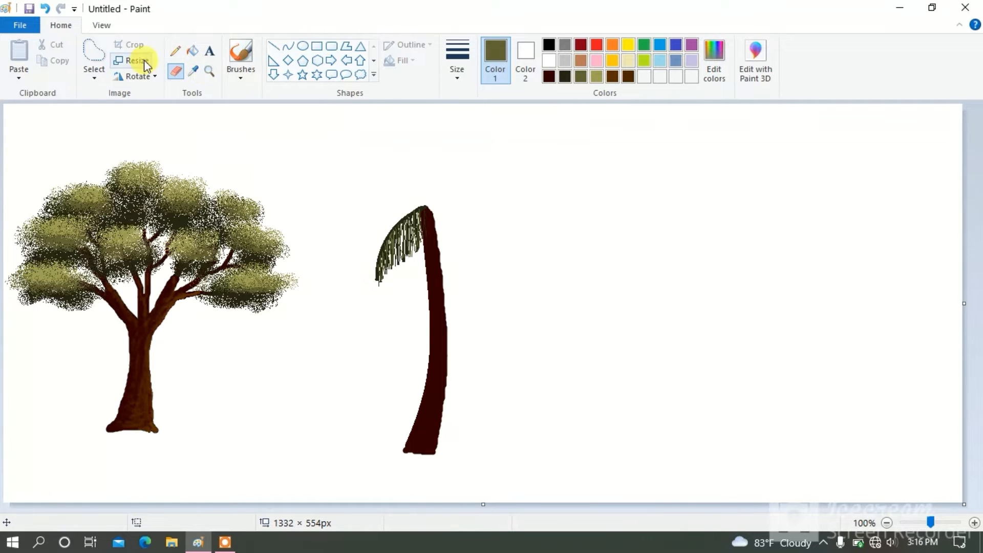
Draw a dark green curve arching from the trunk's top down to the right, and place a matching copy on the empty canvas
click(291, 46)
drag(425, 206, 488, 282)
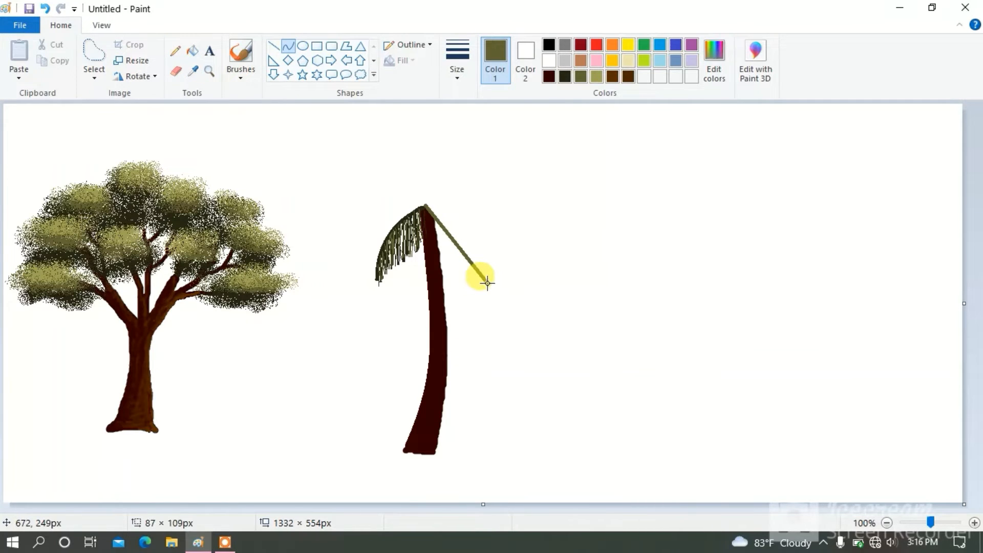
click(564, 76)
drag(439, 220, 482, 240)
drag(426, 206, 487, 282)
mouse_move(457, 254)
mouse_down()
mouse_move(450, 211)
mouse_move(481, 242)
mouse_move(641, 239)
mouse_up()
click(765, 340)
Hatch pencil leaf strokes over the separate right-hand frond curve in dark green, olive and light olive
click(177, 52)
mouse_move(609, 197)
mouse_down()
mouse_move(640, 221)
mouse_move(621, 204)
mouse_move(663, 281)
mouse_up()
click(581, 76)
click(597, 76)
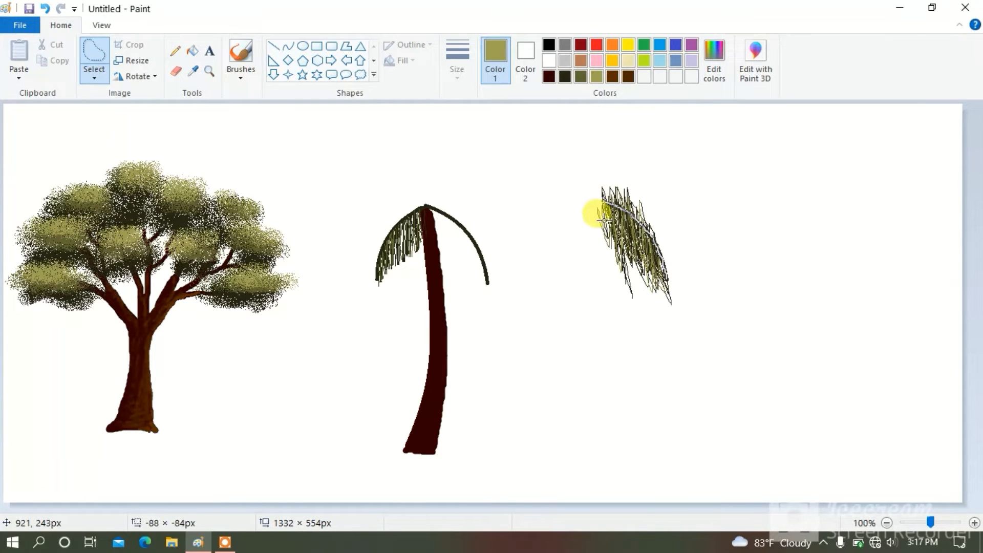
Place the free-form cutout of the hatched frond on the palm's lower-right curve and erase the leftover strokes
drag(604, 220, 665, 275)
click(176, 71)
mouse_move(635, 238)
mouse_down()
mouse_move(456, 243)
mouse_move(628, 286)
mouse_up()
Draw a wider dark green frond curve from the trunk's top out to the left, with a matching copy on the empty canvas
click(565, 77)
click(289, 46)
drag(424, 206, 342, 231)
mouse_move(388, 217)
mouse_down()
mouse_move(399, 189)
mouse_move(342, 232)
mouse_up()
click(399, 189)
drag(389, 217, 397, 190)
drag(396, 212, 643, 222)
Hatch the separate wide left frond curve with pencil strokes in dark green, olive and light olive
click(175, 50)
mouse_move(591, 240)
mouse_down()
mouse_move(635, 222)
mouse_move(579, 271)
mouse_move(662, 219)
mouse_move(591, 237)
mouse_move(372, 220)
mouse_up()
click(581, 76)
click(597, 76)
Set the cut-out wide left frond onto its curve on the palm and erase the remaining hatching scraps
click(95, 50)
click(176, 71)
drag(630, 187, 682, 233)
Draw a wide dark green frond curve from the trunk's top to the right, and move a matching 142 × 69 px copy onto the empty canvas
click(565, 76)
click(289, 46)
drag(423, 205, 526, 247)
mouse_move(479, 227)
mouse_down()
mouse_move(500, 203)
mouse_move(694, 244)
mouse_up()
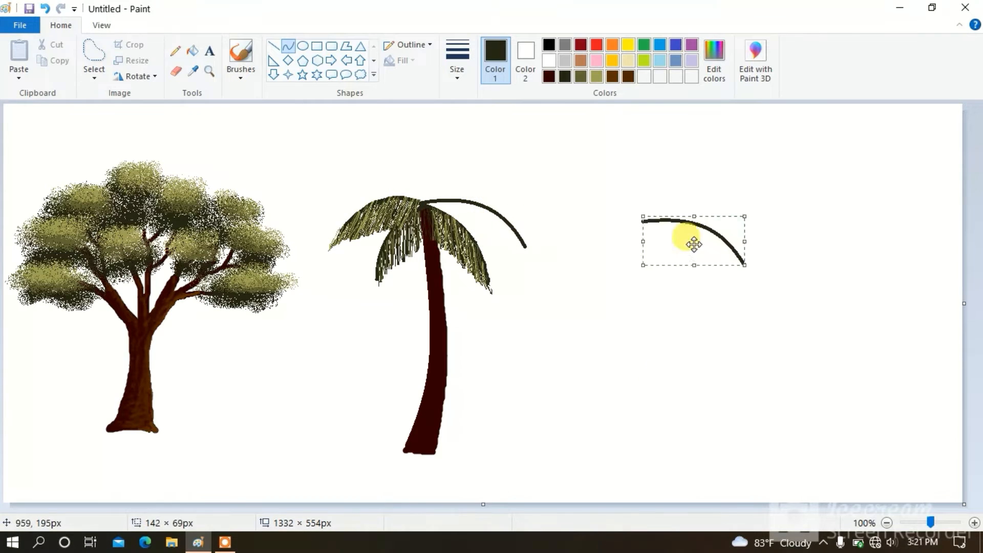
Hatch the separate wide right frond curve with pencil strokes in dark green, olive and light olive
click(176, 51)
mouse_move(643, 205)
mouse_down()
mouse_move(722, 251)
mouse_move(702, 229)
mouse_move(670, 252)
mouse_move(745, 274)
mouse_up()
click(581, 76)
click(597, 76)
mouse_move(653, 220)
mouse_down()
mouse_move(716, 234)
mouse_move(749, 279)
mouse_move(708, 225)
mouse_move(648, 242)
mouse_move(644, 221)
mouse_up()
Cut out the wide right frond, place it on its curve on the palm, and erase the leftover hatching
click(565, 76)
click(94, 50)
drag(681, 237, 460, 218)
click(580, 365)
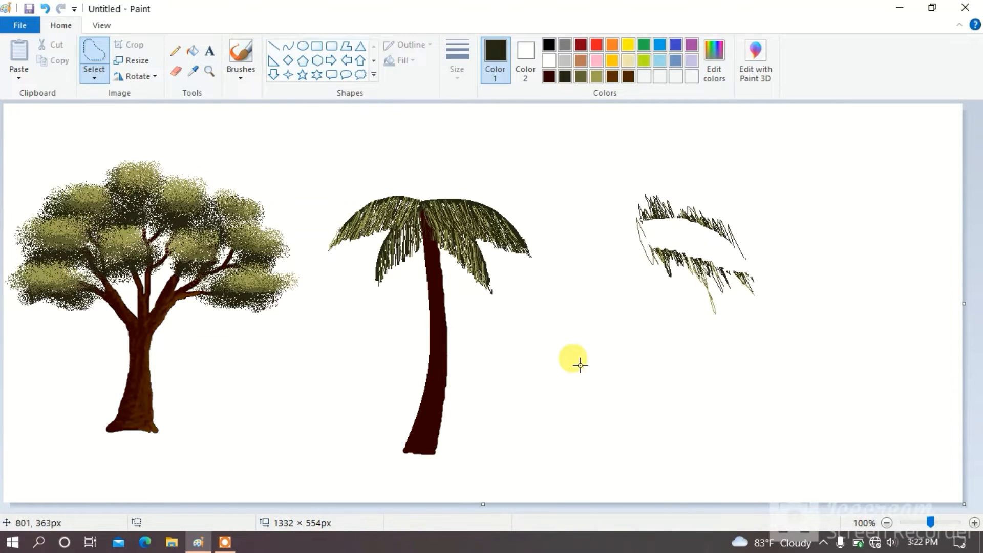
click(176, 72)
mouse_move(646, 202)
mouse_down()
mouse_move(647, 242)
mouse_move(749, 281)
mouse_up()
Draw dark green curves for a higher left and a higher right frond, each with a matching copy on the empty canvas
click(288, 45)
drag(422, 201, 322, 185)
mouse_move(378, 192)
mouse_down()
mouse_move(386, 171)
mouse_move(656, 294)
mouse_up()
drag(421, 200, 512, 178)
mouse_move(463, 190)
mouse_down()
mouse_move(461, 164)
mouse_move(777, 225)
mouse_up()
click(755, 397)
Draw upper-left, upper-right and top frond curves above the trunk in dark green, each with a matching copy on the empty canvas
mouse_move(420, 200)
mouse_down()
mouse_move(361, 140)
mouse_move(637, 160)
mouse_up()
drag(420, 198, 478, 134)
key(ctrl+z)
drag(451, 166, 442, 151)
drag(445, 159, 856, 334)
drag(421, 197, 404, 122)
drag(414, 162, 889, 172)
Hatch dark green pencil leaf strokes across the five separate frond curves on the empty canvas
click(176, 51)
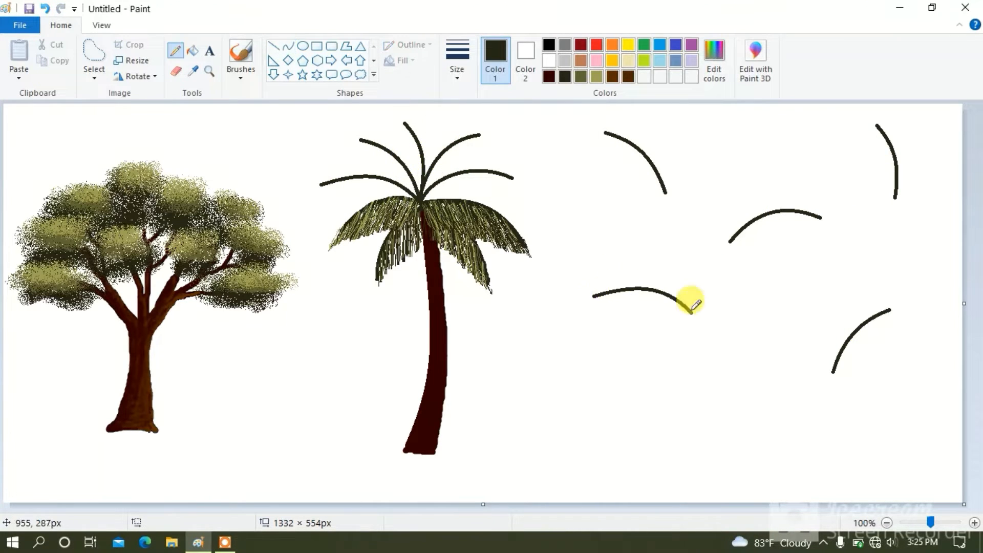
mouse_move(691, 310)
mouse_down()
mouse_move(641, 297)
mouse_move(604, 304)
mouse_move(681, 318)
mouse_up()
mouse_move(589, 174)
mouse_down()
mouse_move(621, 138)
mouse_move(608, 147)
mouse_move(733, 233)
mouse_move(773, 233)
mouse_move(785, 210)
mouse_up()
mouse_move(877, 125)
mouse_down()
mouse_move(882, 184)
mouse_move(882, 165)
mouse_move(842, 373)
mouse_move(872, 318)
mouse_move(856, 408)
mouse_move(866, 333)
mouse_up()
mouse_move(594, 154)
mouse_down()
mouse_move(624, 302)
mouse_move(599, 308)
mouse_move(888, 172)
mouse_move(845, 399)
mouse_up()
Add olive and light olive pencil strokes over the five hatched fronds
click(580, 76)
click(597, 76)
mouse_move(594, 154)
mouse_down()
mouse_move(610, 296)
mouse_move(676, 328)
mouse_up()
drag(732, 220, 898, 152)
drag(846, 313, 871, 328)
Cut out the lower-left separate frond with a free-form selection and place it on the palm's higher left curve
click(95, 51)
mouse_move(693, 310)
mouse_down()
mouse_move(620, 322)
mouse_move(693, 311)
mouse_up()
drag(640, 307, 366, 194)
click(483, 312)
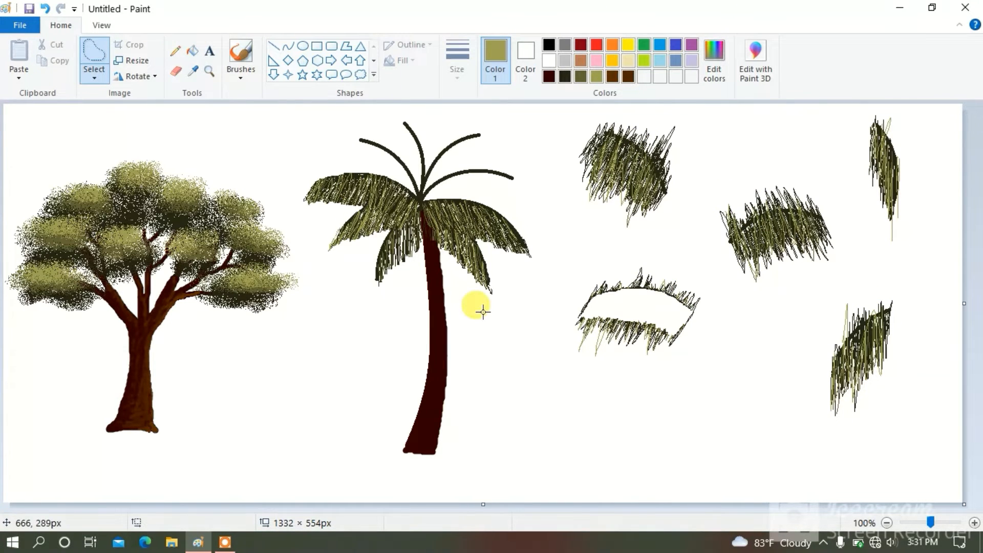
Cut out two more separate fronds and place them on the palm's upper-left and higher right curves
mouse_move(606, 135)
mouse_down()
mouse_move(649, 200)
mouse_move(605, 135)
mouse_up()
drag(636, 170, 390, 173)
mouse_move(731, 240)
mouse_down()
mouse_move(807, 211)
mouse_move(732, 241)
mouse_up()
drag(781, 233, 474, 192)
click(564, 230)
Place the last two cut-out fronds on the palm's upper-right and top curves, and erase the hatching left on the canvas
drag(833, 372, 452, 168)
drag(874, 122, 874, 123)
drag(885, 169, 414, 170)
click(176, 71)
mouse_move(597, 131)
mouse_down()
mouse_move(719, 220)
mouse_move(830, 381)
mouse_move(890, 307)
mouse_up()
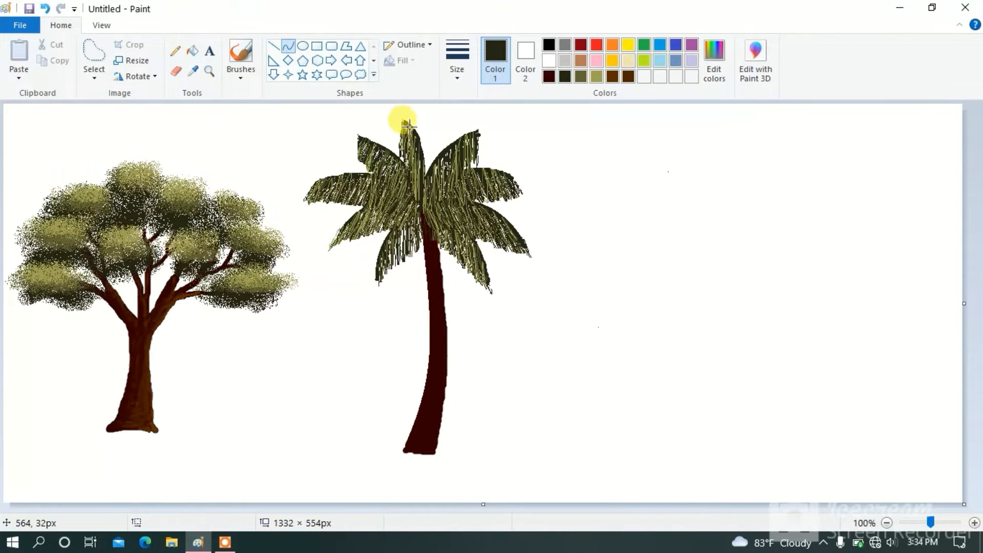
Redraw the dark green midribs over the palm's top and upper-right fronds as curves
drag(405, 121, 421, 192)
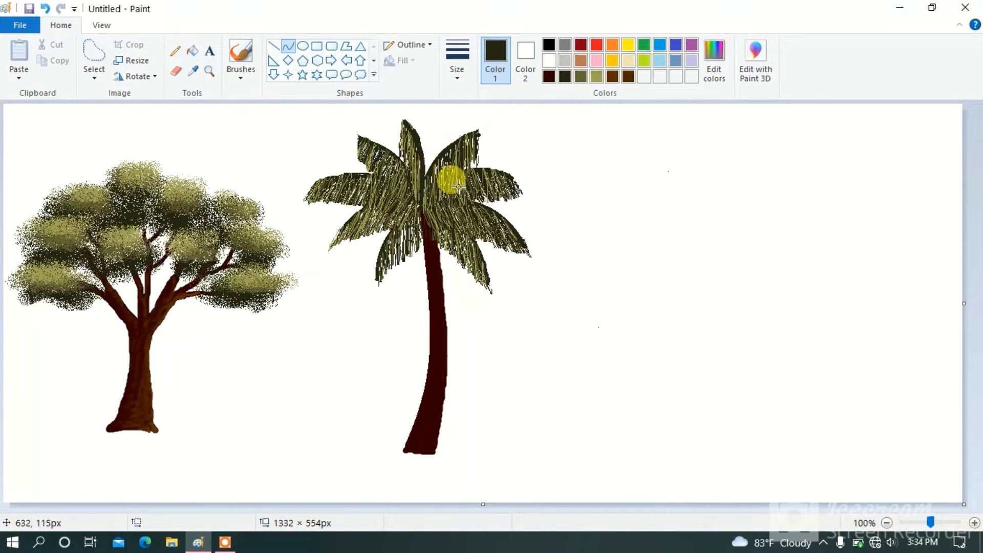
mouse_move(420, 196)
mouse_down()
mouse_move(436, 150)
mouse_move(477, 132)
mouse_up()
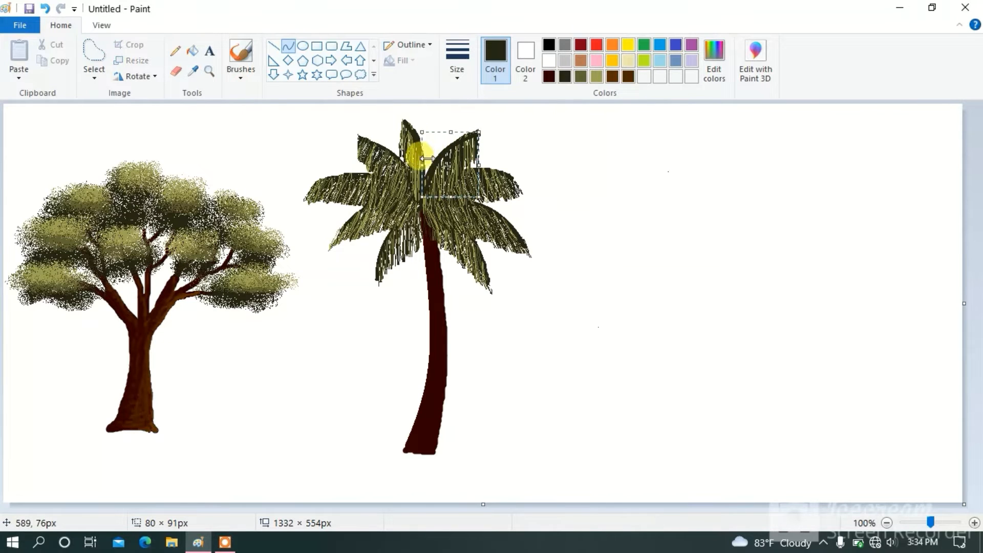
drag(426, 158, 463, 163)
Redraw the dark green curved midribs over the two lower-right palm fronds
drag(420, 200, 529, 250)
drag(499, 215, 484, 202)
click(485, 202)
drag(423, 200, 490, 278)
drag(471, 243, 466, 234)
click(466, 234)
Redraw the dark green curved midribs over the upper-left and higher left palm fronds
mouse_move(421, 201)
mouse_down()
mouse_move(386, 146)
mouse_move(359, 136)
mouse_up()
drag(402, 179, 412, 165)
click(412, 165)
mouse_move(420, 200)
mouse_down()
mouse_move(357, 176)
mouse_move(309, 195)
mouse_up()
mouse_move(351, 186)
mouse_down()
mouse_move(352, 169)
mouse_move(421, 202)
mouse_up()
key(ctrl+z)
drag(361, 185, 356, 170)
click(398, 177)
Redraw the dark green curved midribs over the two lower-left palm fronds
drag(334, 245, 419, 199)
drag(384, 216, 378, 198)
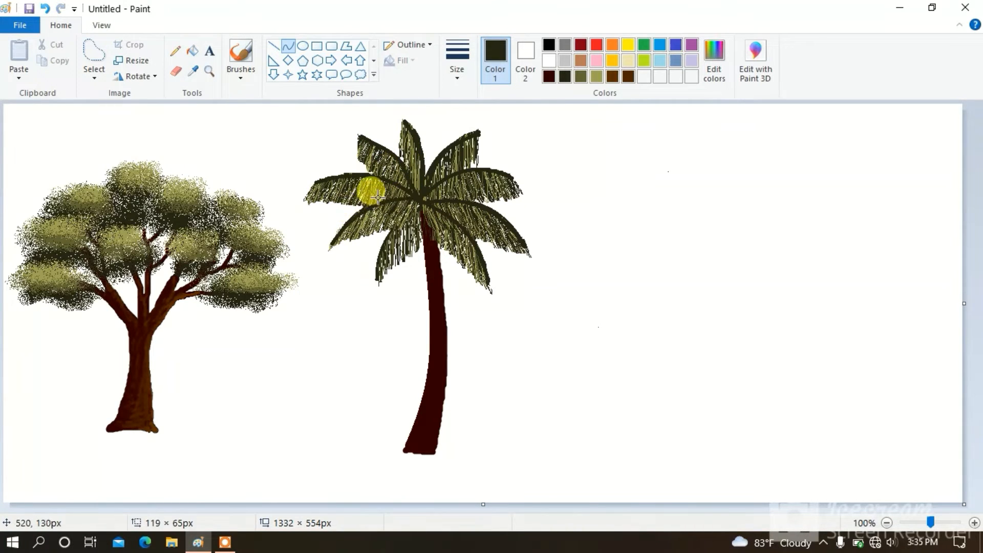
click(378, 197)
drag(378, 281, 422, 201)
drag(393, 252, 380, 252)
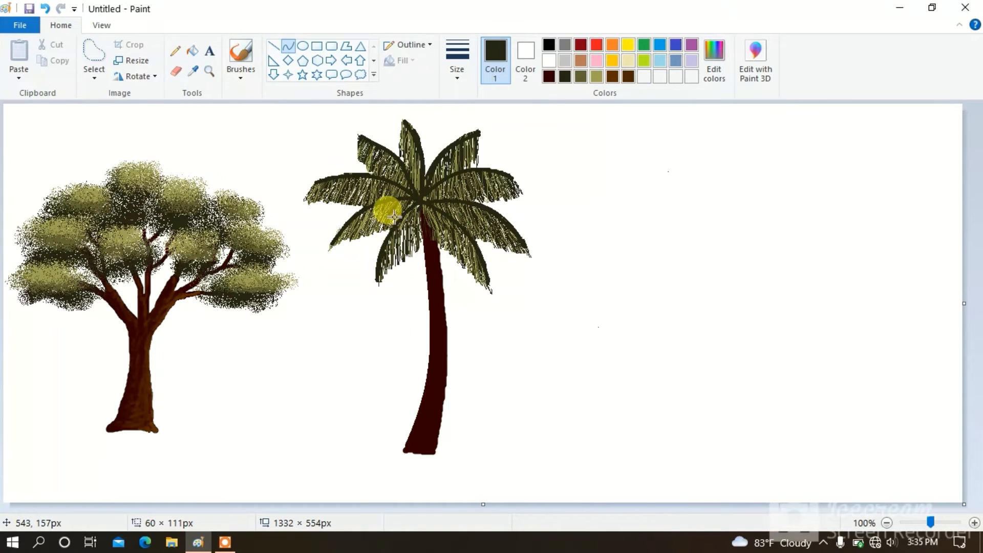
click(393, 216)
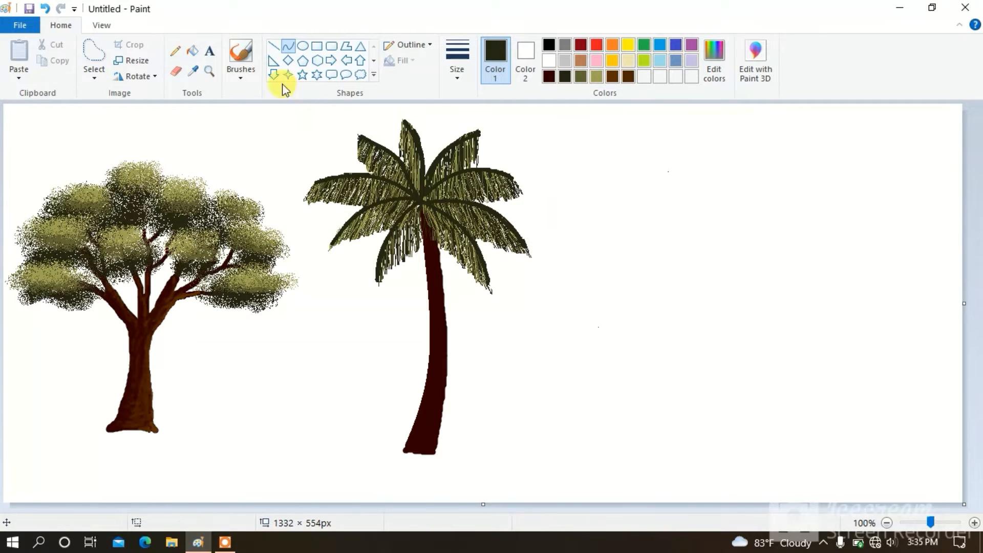
Brush dark green shading over the palm fronds, around their midribs and the crown's centre
click(241, 57)
click(324, 123)
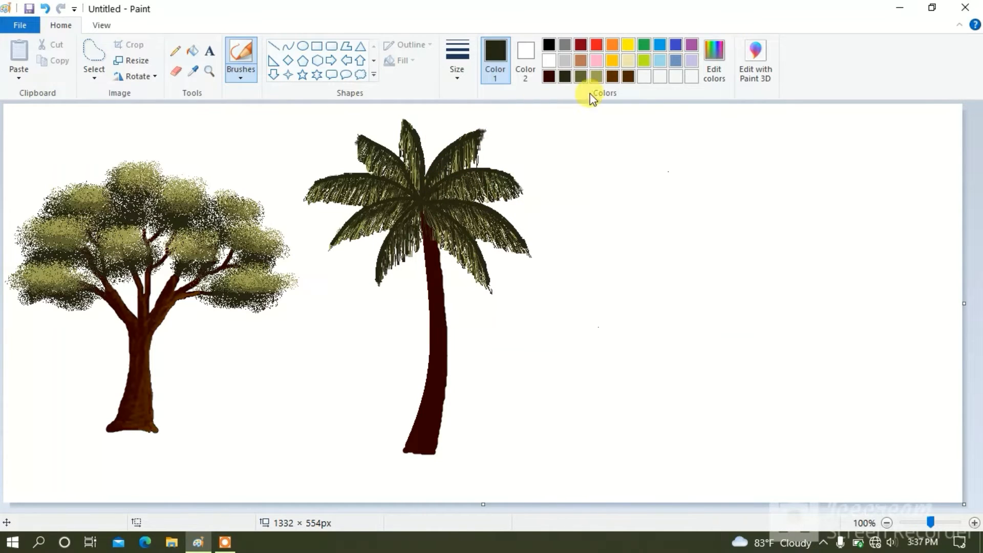
Mix a dark reddish brown, outline a strip along the palm trunk's right side in pencil, and fill it with that colour
click(717, 56)
click(347, 223)
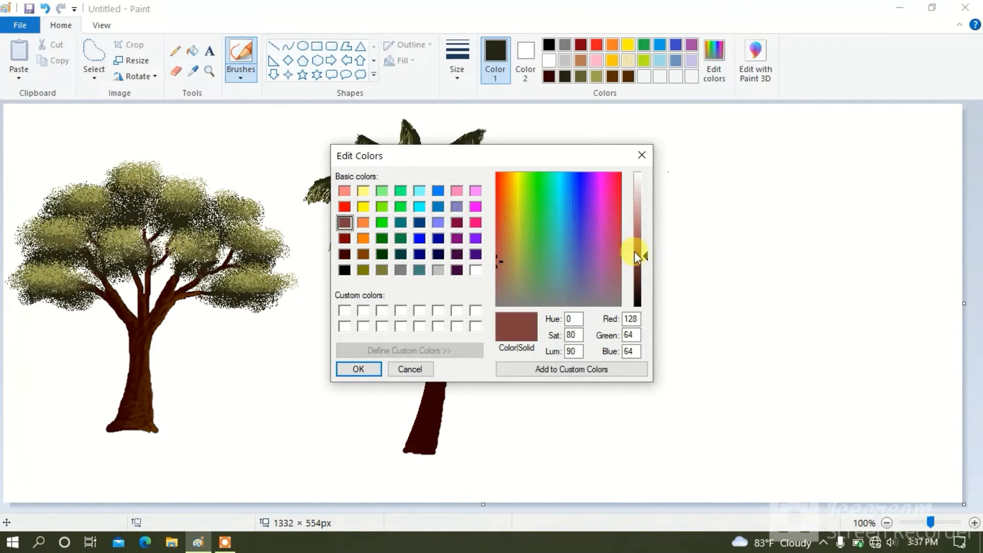
drag(637, 253, 637, 285)
click(355, 369)
click(177, 53)
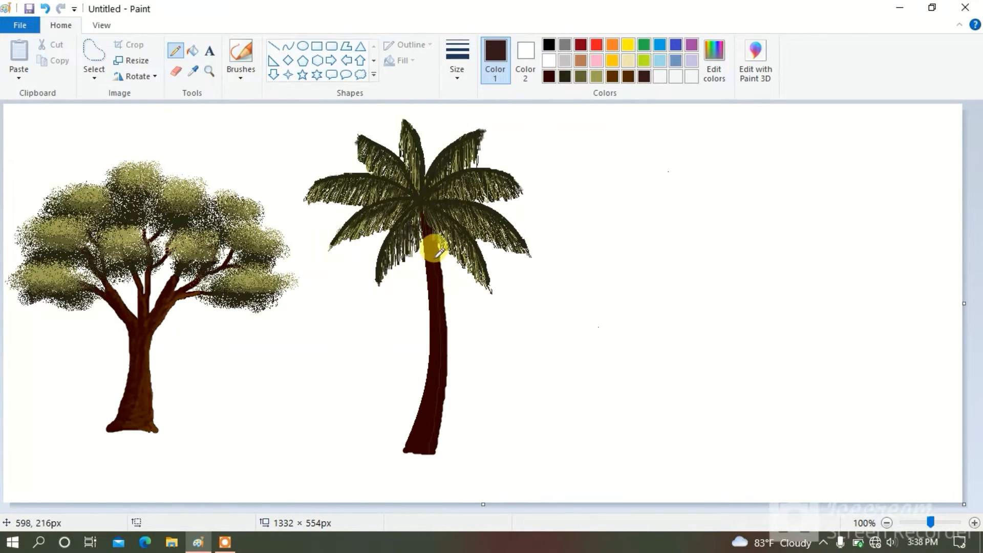
click(193, 51)
click(449, 355)
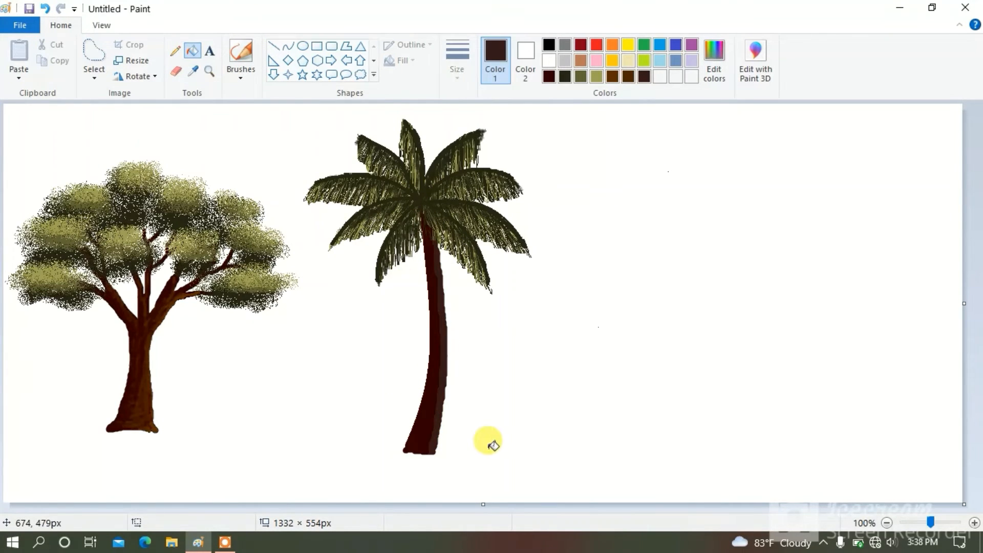
Mix a very dark brown, refill the trunk's right-hand shadow strip with it, and pencil in shading on the trunk
click(716, 58)
click(345, 254)
click(364, 254)
drag(645, 272, 645, 293)
click(358, 369)
click(443, 344)
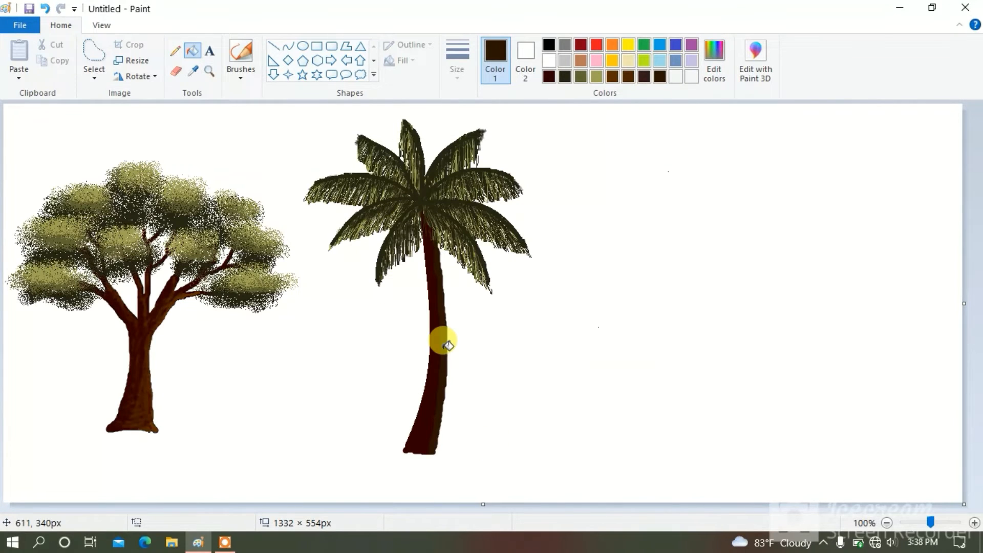
click(176, 54)
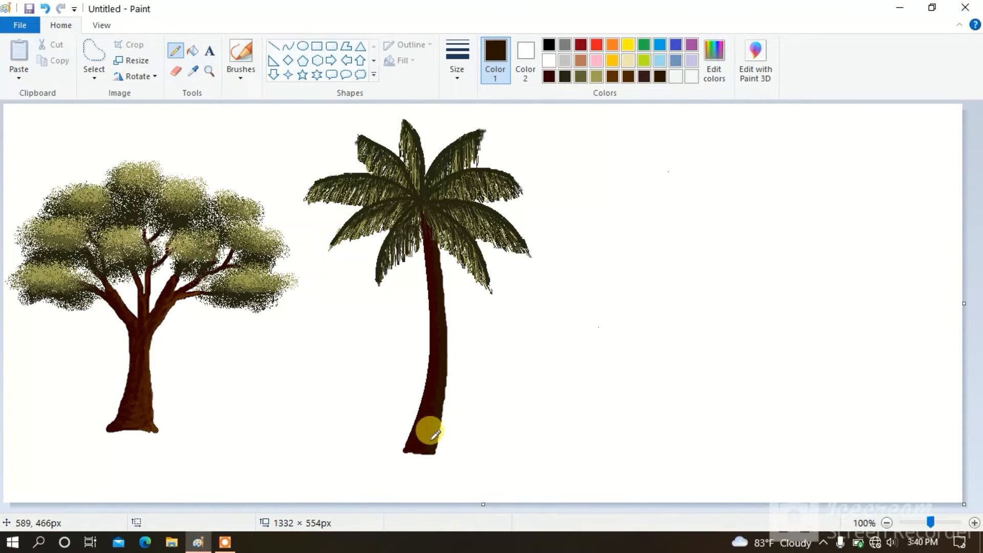
Fill the palm trunk's right strip with medium brown, and brush short strokes of it along the border with the dark side
click(193, 51)
click(440, 359)
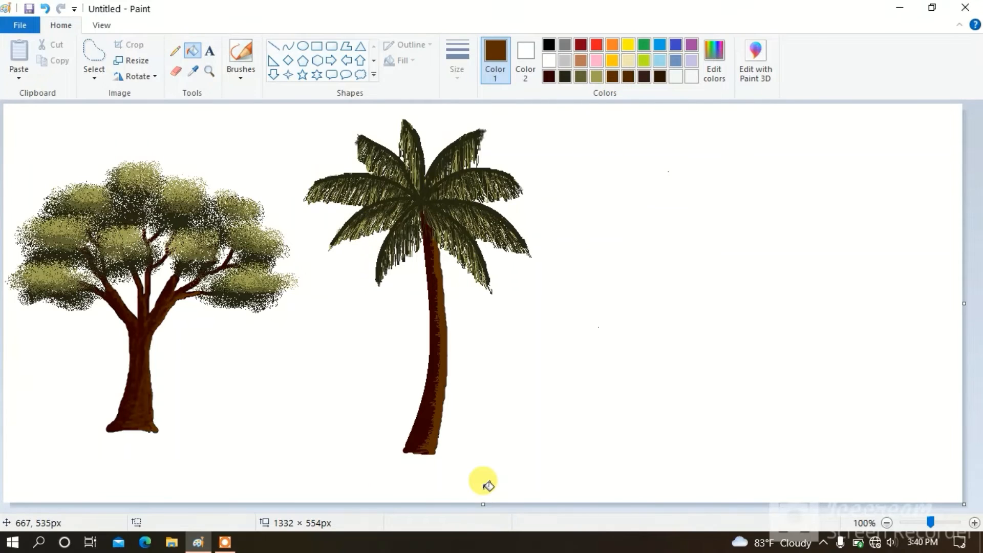
click(175, 52)
click(241, 50)
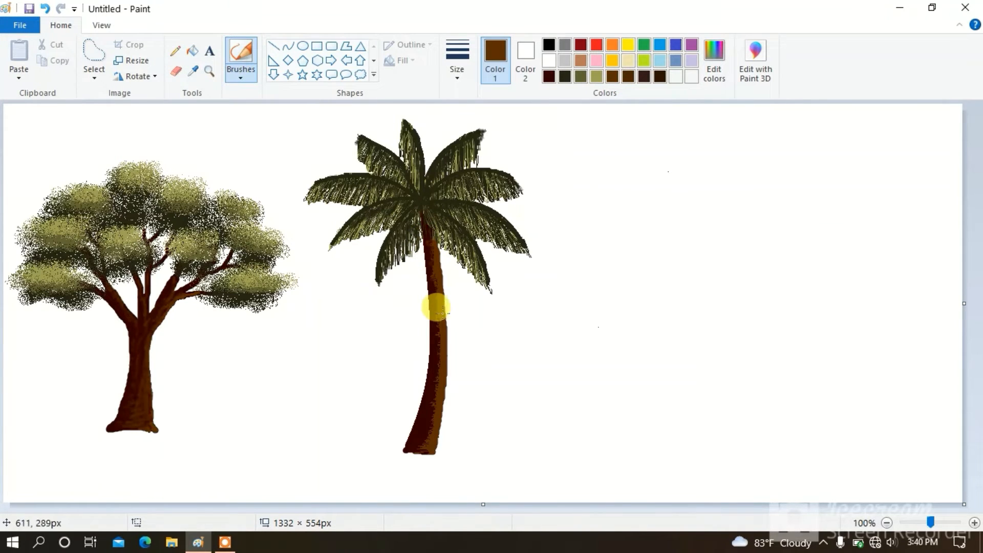
key(ctrl+z)
drag(429, 424, 432, 404)
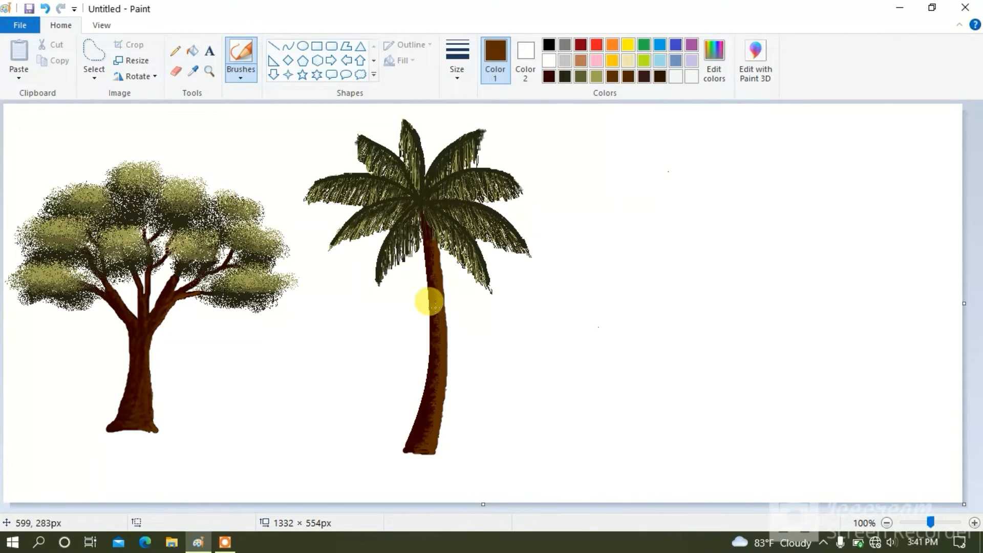
Select the leafy tree with a free-form outline and move it down toward the canvas's lower edge
click(93, 51)
mouse_move(122, 138)
mouse_down()
mouse_move(93, 133)
mouse_move(5, 241)
mouse_up()
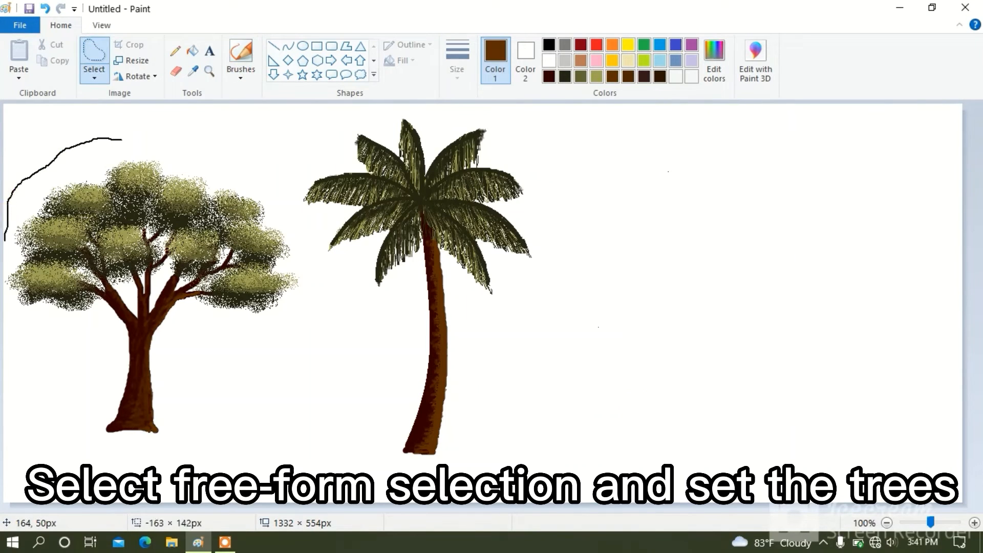
mouse_move(51, 335)
mouse_down()
mouse_move(204, 398)
mouse_move(281, 193)
mouse_move(114, 137)
mouse_up()
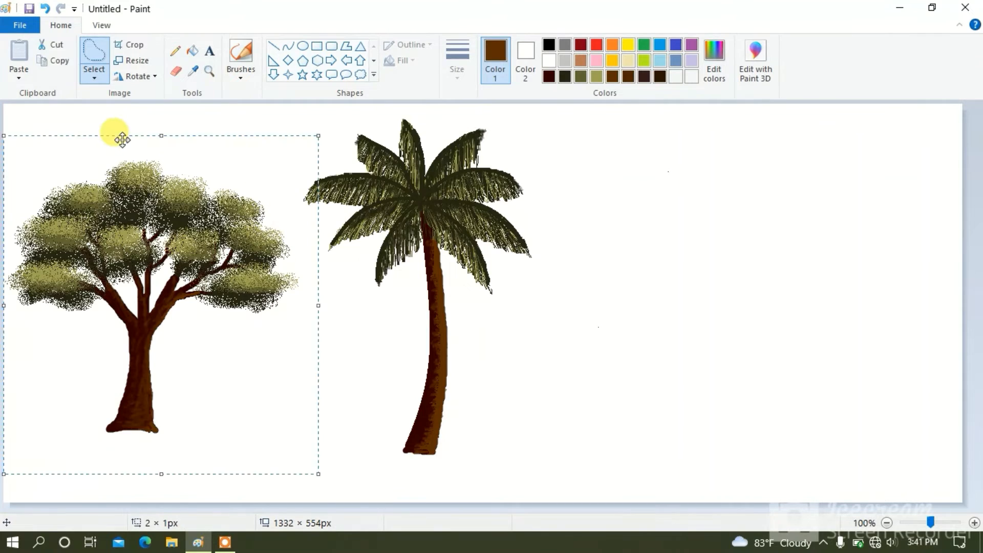
mouse_move(223, 286)
mouse_down()
mouse_move(198, 289)
mouse_move(216, 338)
mouse_up()
click(376, 324)
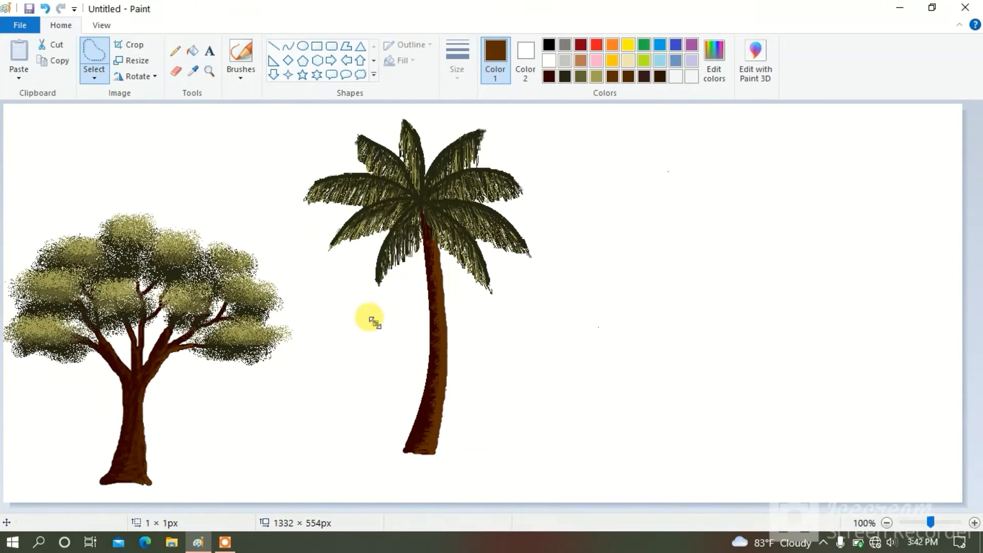
Select the palm with a free-form outline and move it so it overlaps the leafy tree's crown
mouse_move(285, 187)
mouse_down()
mouse_move(325, 279)
mouse_move(487, 456)
mouse_move(537, 132)
mouse_move(305, 123)
mouse_up()
mouse_move(492, 336)
mouse_down()
mouse_move(330, 379)
mouse_move(339, 369)
mouse_up()
click(548, 374)
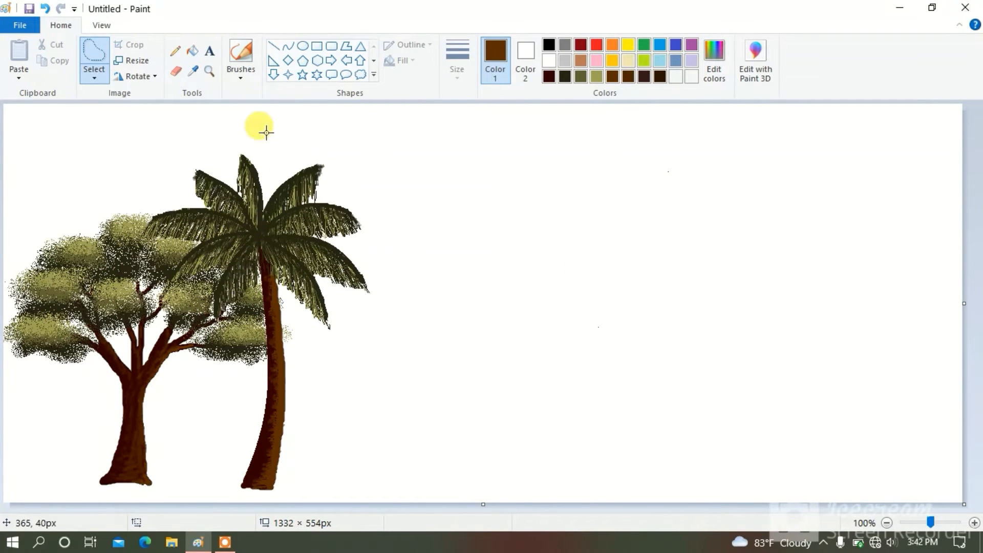
Brush a dark reddish-brown trunk with two forked branches in the empty space beside the palm, using the thickest brush size
click(238, 81)
click(237, 101)
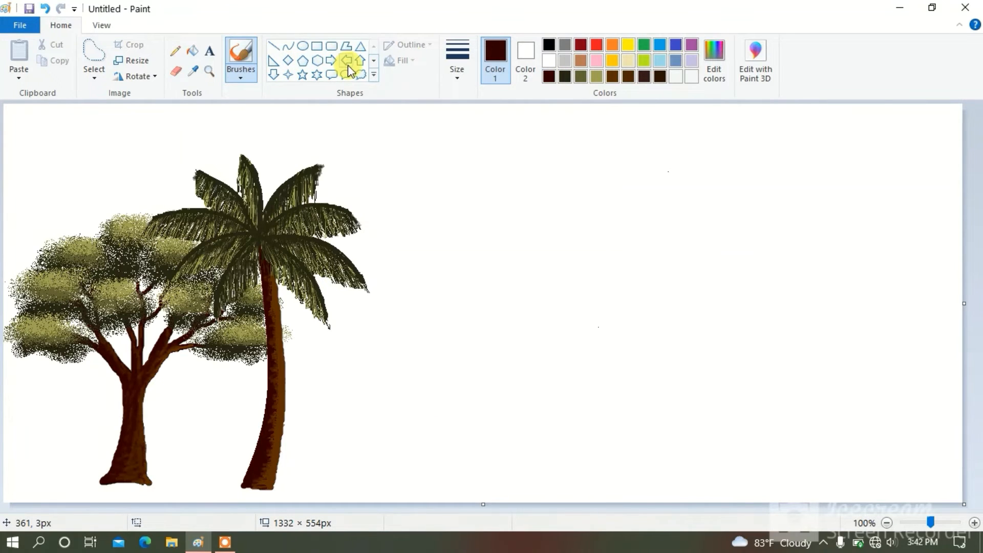
click(456, 66)
click(461, 197)
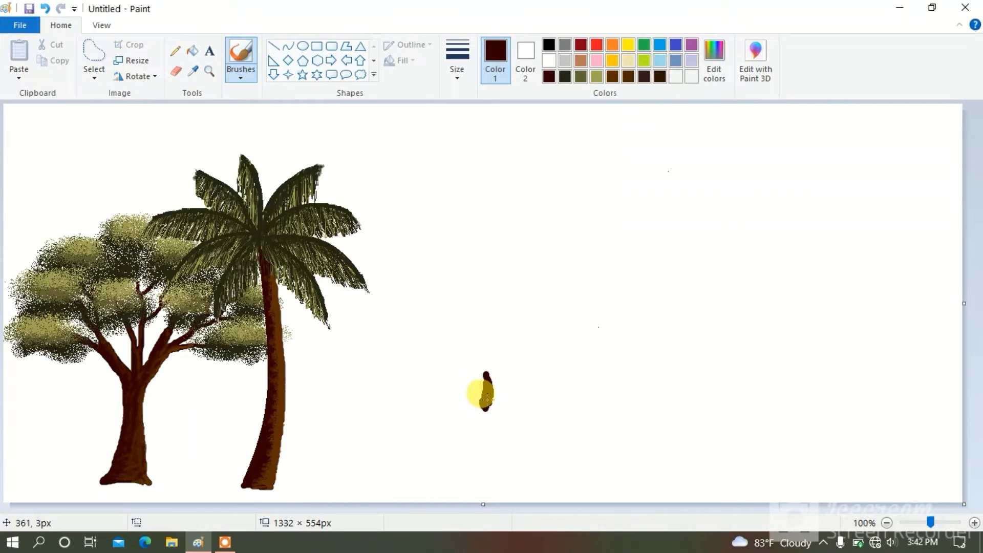
drag(482, 405, 498, 339)
drag(502, 300, 529, 264)
drag(483, 325, 456, 264)
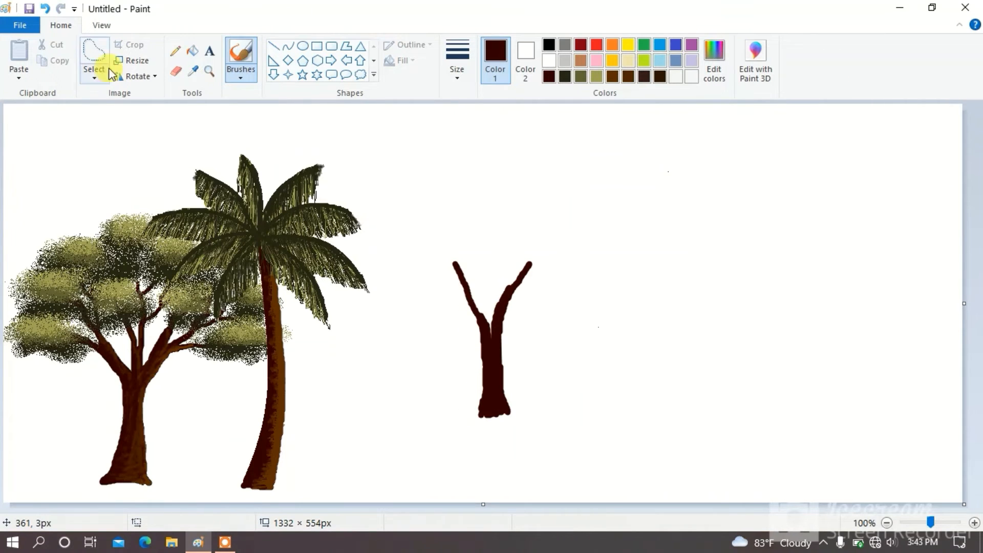
Move the new bare trunk down and to the right, and brush more main branches fanning out from its fork
click(97, 58)
drag(431, 213, 424, 216)
drag(495, 353, 541, 387)
click(241, 54)
drag(553, 317, 557, 279)
drag(504, 303, 479, 266)
mouse_move(571, 308)
mouse_down()
mouse_move(605, 294)
mouse_move(632, 252)
mouse_up()
Add smaller branches all around the bare tree's crown with a thinner dark reddish-brown brush
click(456, 61)
click(476, 160)
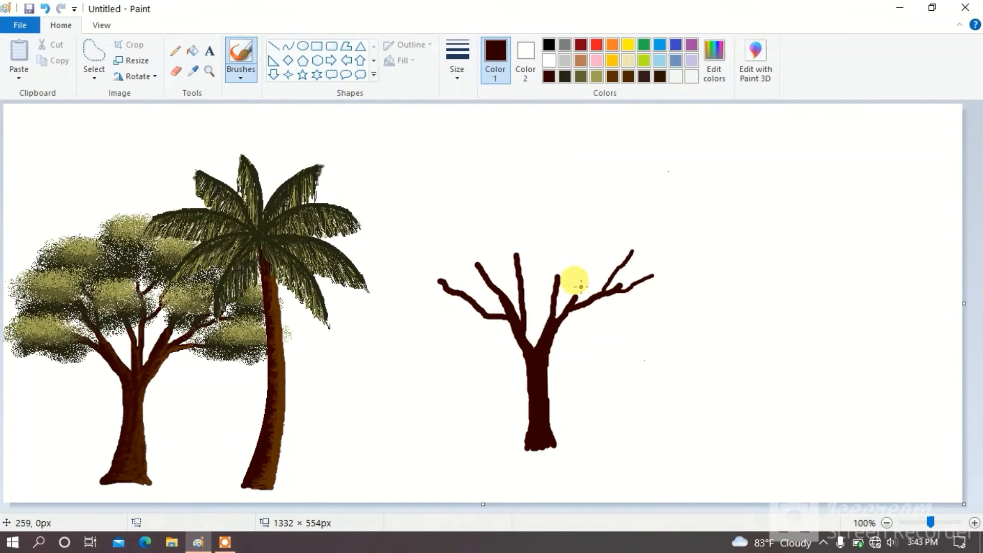
drag(477, 262, 476, 242)
drag(524, 286, 543, 233)
drag(558, 279, 559, 235)
drag(561, 281, 586, 248)
mouse_move(574, 297)
mouse_down()
mouse_move(591, 257)
mouse_move(614, 247)
mouse_up()
mouse_move(514, 254)
mouse_down()
mouse_move(502, 237)
mouse_move(515, 224)
mouse_up()
drag(533, 254, 532, 228)
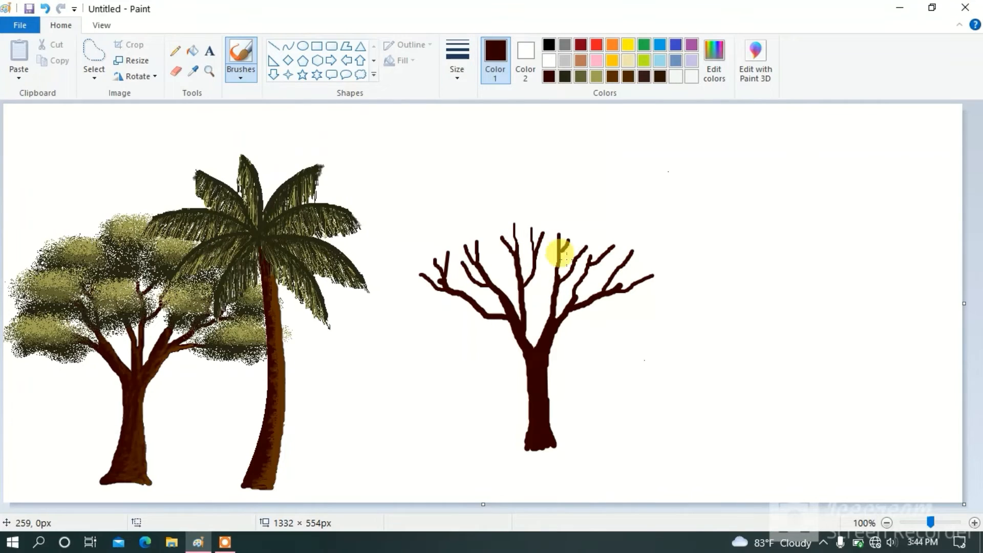
drag(622, 276, 658, 283)
drag(492, 287, 487, 263)
mouse_move(456, 269)
mouse_down()
mouse_move(439, 233)
mouse_move(467, 221)
mouse_up()
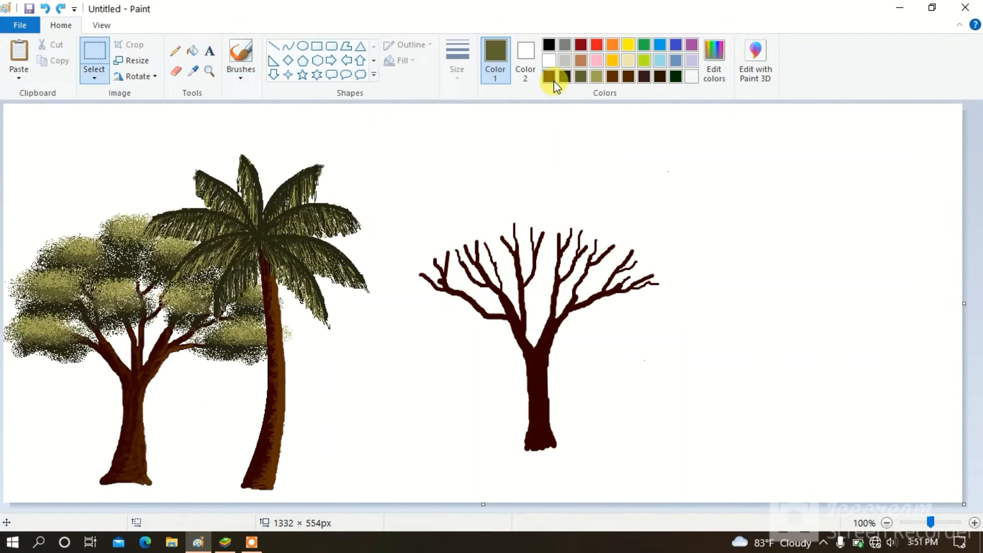
Add fine twigs to the tips of the bare tree's upper branches with an even thinner brush
click(241, 54)
click(457, 62)
click(466, 128)
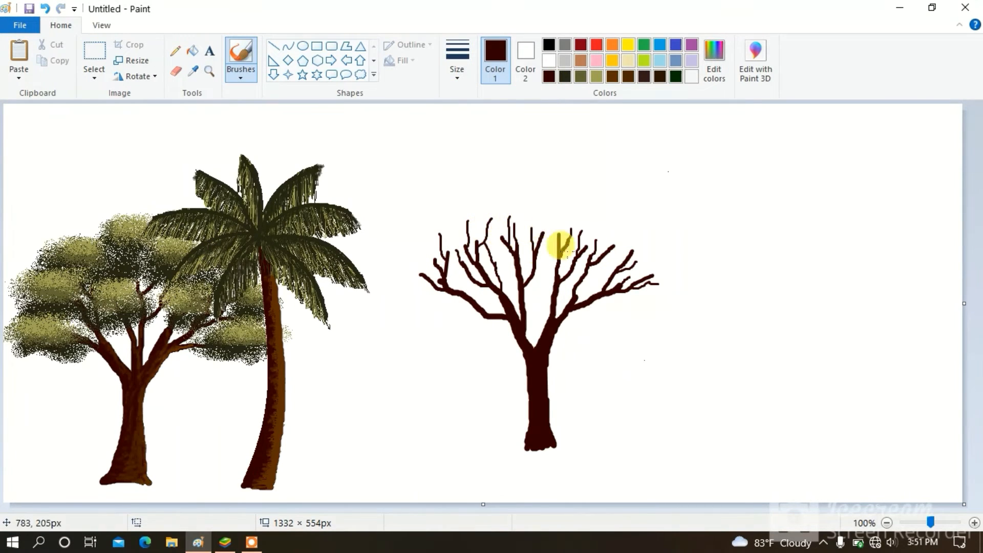
drag(544, 240, 577, 217)
drag(602, 255, 635, 240)
drag(628, 246, 641, 244)
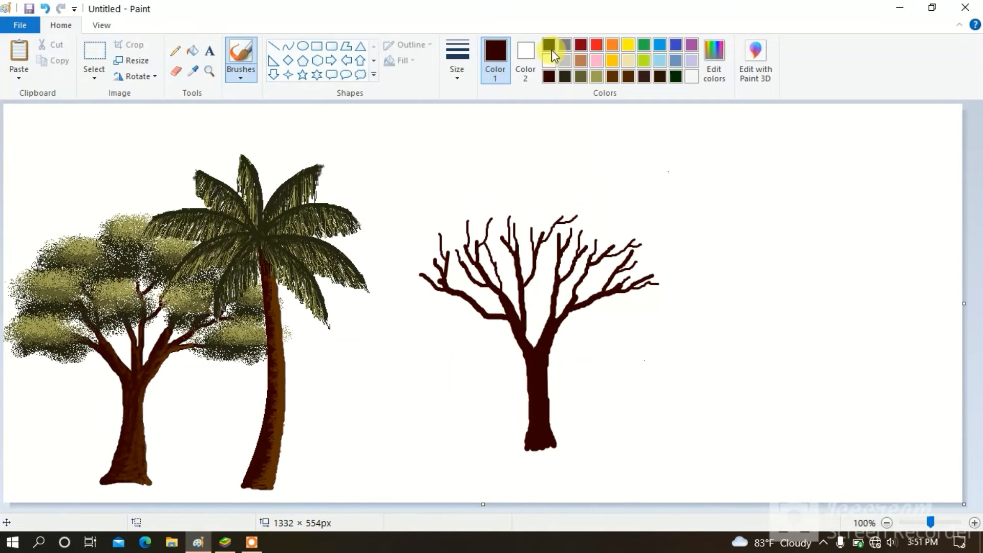
Pencil a dome-shaped leaf clump with a ragged lower edge beside the bare tree and fill it with green
click(174, 52)
click(457, 61)
click(466, 187)
mouse_move(730, 291)
mouse_down()
mouse_move(748, 282)
mouse_move(813, 293)
mouse_up()
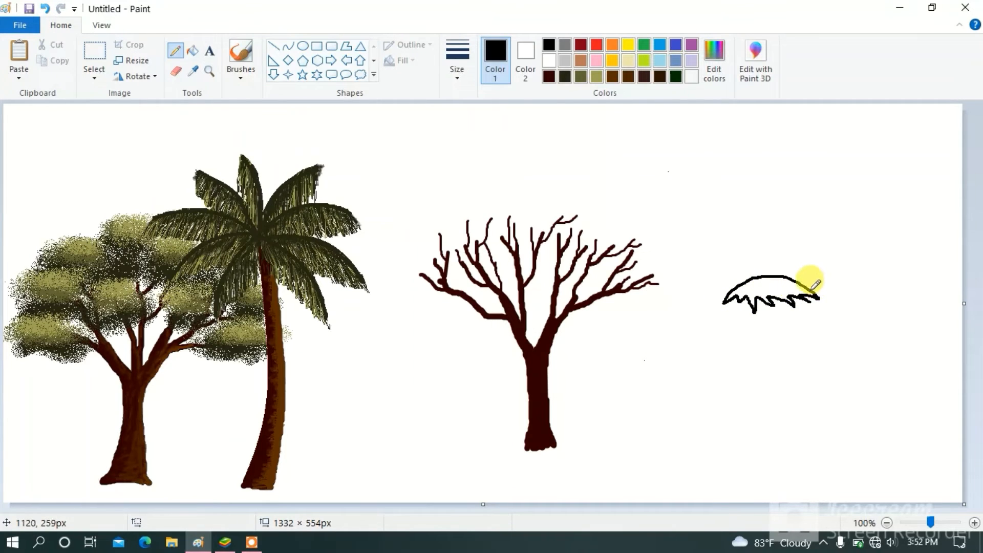
click(645, 45)
click(193, 51)
click(775, 275)
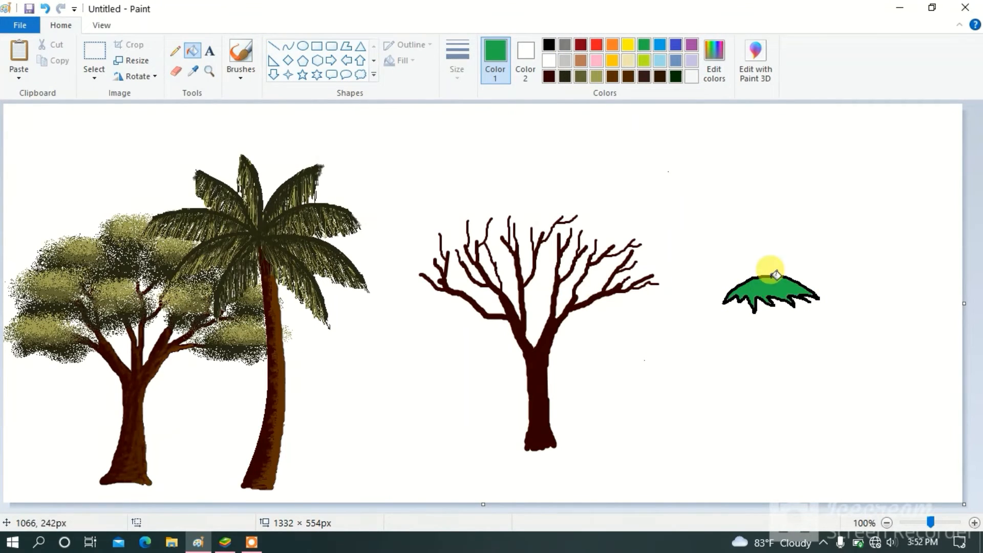
Select and copy the green leaf clump, and place a smaller pasted copy on the bare tree's lowest left branch
click(90, 54)
drag(700, 253, 856, 329)
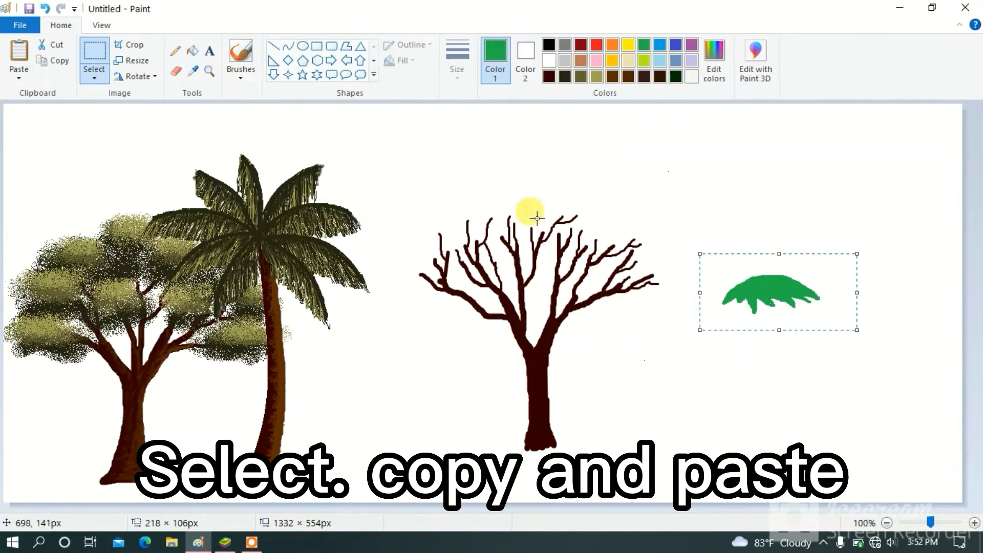
drag(856, 330, 856, 327)
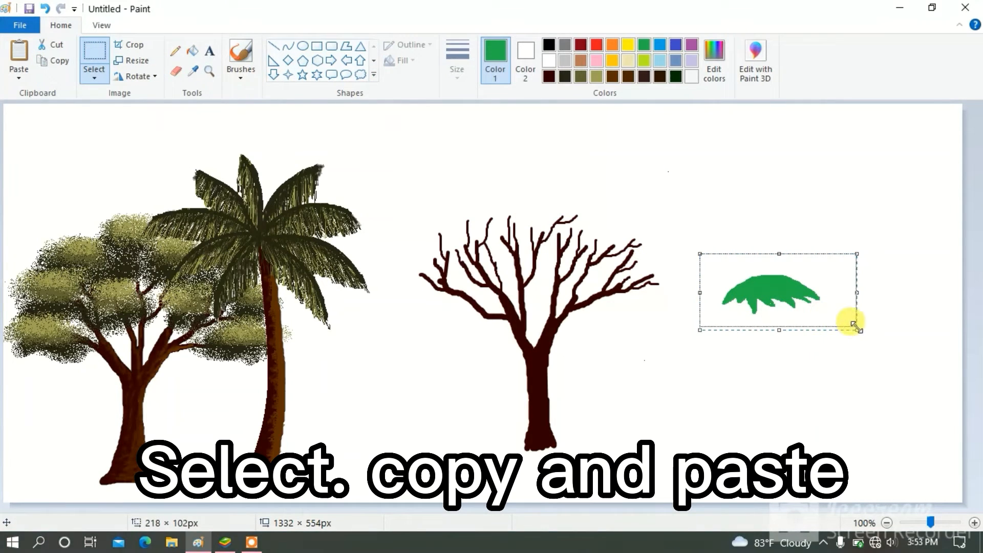
click(18, 52)
drag(123, 161, 429, 260)
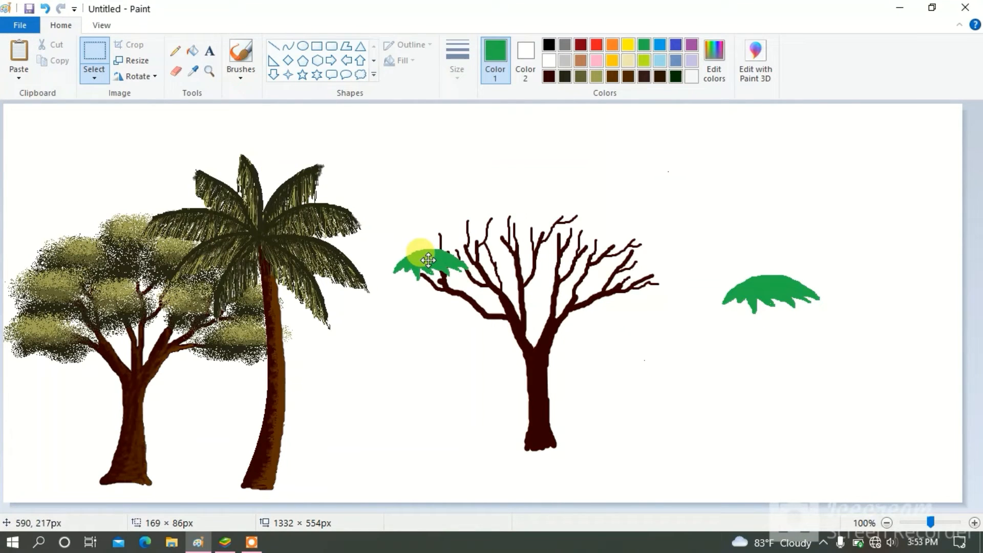
Paste three more green clumps onto the upper-left, lower-right and top-centre branches, shrinking the first two
click(19, 53)
drag(65, 125, 418, 173)
drag(516, 230, 483, 214)
drag(423, 182, 467, 227)
click(19, 53)
drag(82, 143, 600, 221)
drag(678, 256, 646, 241)
click(18, 54)
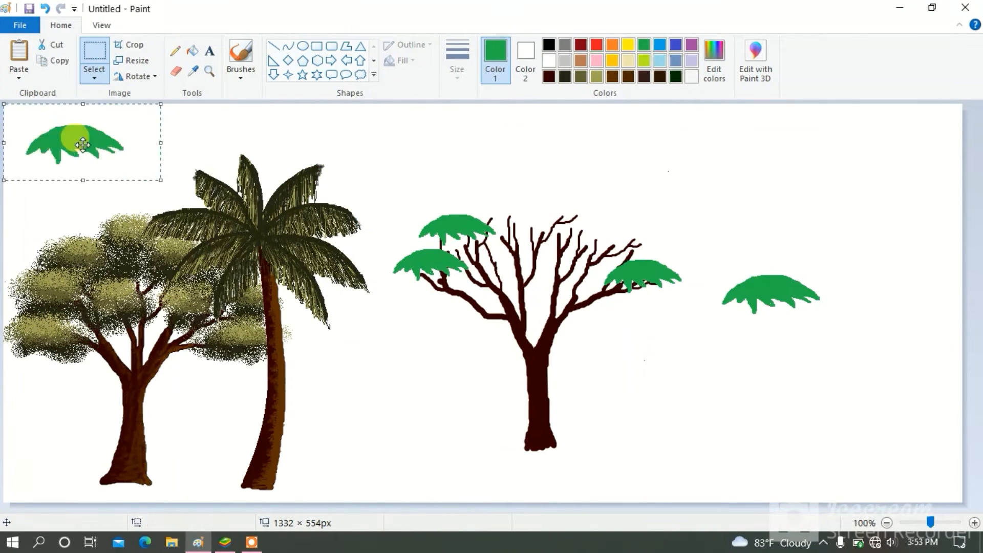
drag(82, 145, 512, 213)
Paste two more green clumps, shrinking the first, onto the branches at the top and upper right of the crown
click(19, 54)
drag(65, 146, 540, 161)
drag(634, 193, 601, 182)
drag(553, 133, 579, 197)
click(18, 53)
drag(77, 143, 617, 238)
Replace the spare green clump with a newly drawn ragged leaf clump and fill it with very dark reddish brown
click(179, 70)
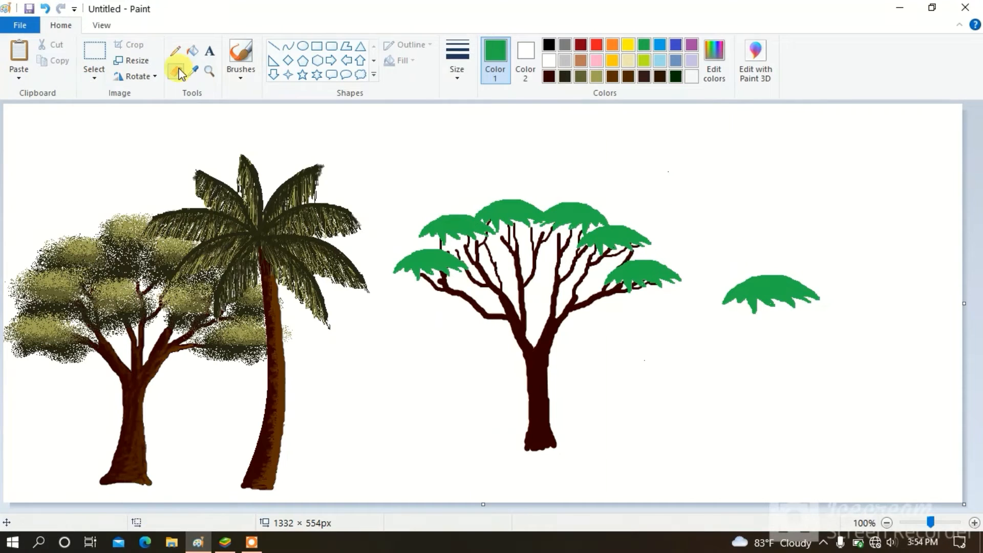
drag(727, 294, 833, 294)
click(176, 50)
click(193, 50)
click(786, 297)
click(714, 61)
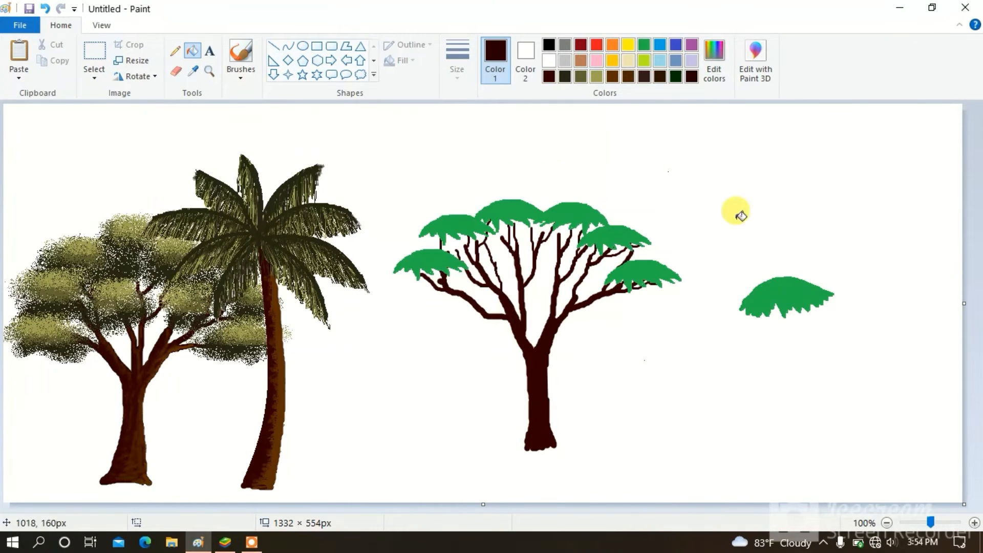
click(786, 297)
Select the dark brown clump, shrink it and move it onto the left side of the tree's crown
click(94, 51)
drag(724, 268, 841, 327)
drag(841, 328, 809, 323)
drag(773, 271, 437, 227)
Copy the dark brown clump and paste copies of it over the centre and right branches of the crown
click(53, 60)
click(18, 53)
mouse_move(54, 116)
mouse_down()
mouse_move(509, 228)
mouse_move(561, 256)
mouse_up()
click(19, 53)
mouse_move(53, 123)
mouse_down()
mouse_move(454, 286)
mouse_move(631, 260)
mouse_up()
click(18, 53)
drag(53, 123, 604, 221)
Pencil another ragged leaf clump in lime green beside the tree and fill it with lime
click(176, 50)
click(645, 60)
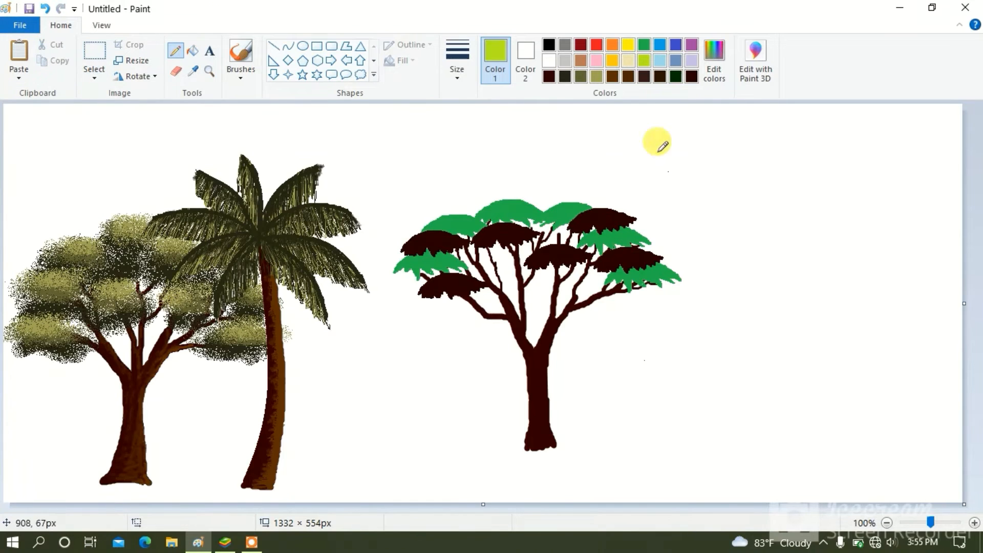
drag(810, 206, 748, 198)
click(192, 50)
click(772, 208)
Select the lime clump and place it and copies of it over the tree's crown
click(95, 51)
drag(703, 172, 833, 246)
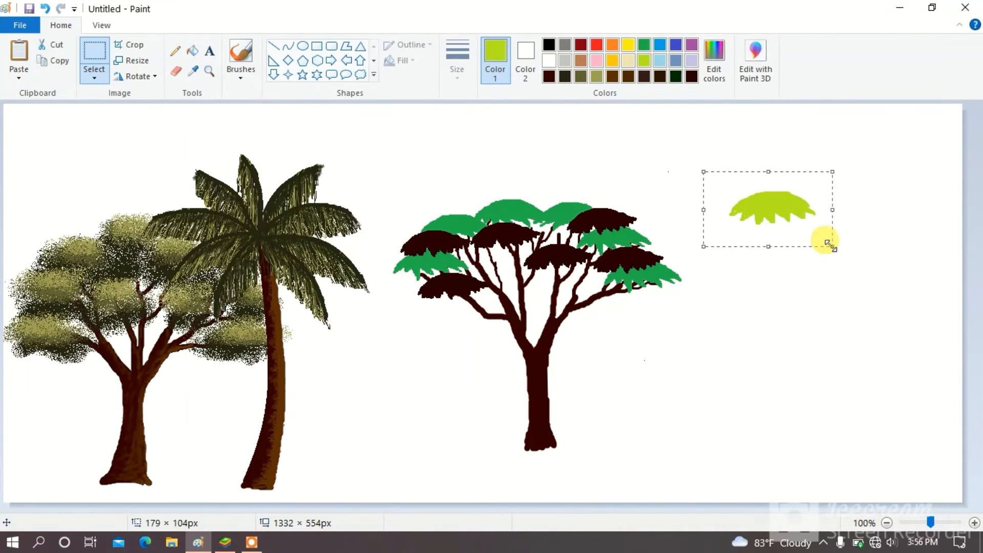
drag(761, 203, 466, 211)
drag(61, 123, 538, 184)
Pencil a ragged leaf clump in gold beside the tree and fill it with gold
click(613, 60)
click(176, 51)
drag(766, 247, 839, 248)
click(193, 51)
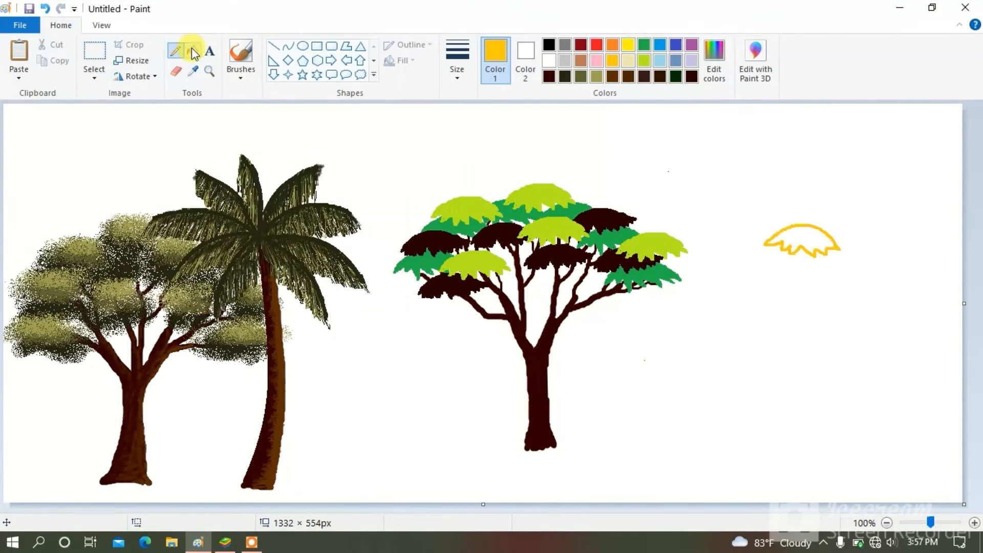
click(800, 238)
Select the gold clump and spread it and pasted copies across the top, middle and lower parts of the crown
click(94, 51)
drag(754, 208, 853, 268)
drag(791, 232, 495, 194)
mouse_move(40, 124)
mouse_down()
mouse_move(557, 207)
mouse_move(607, 289)
mouse_up()
mouse_move(39, 125)
mouse_down()
mouse_move(648, 227)
mouse_move(513, 261)
mouse_up()
Mix a very dark green, pencil a ragged leaf clump with it beside the tree and fill the clump
click(644, 46)
click(713, 60)
click(359, 368)
click(176, 50)
drag(825, 208, 754, 214)
click(193, 51)
click(791, 205)
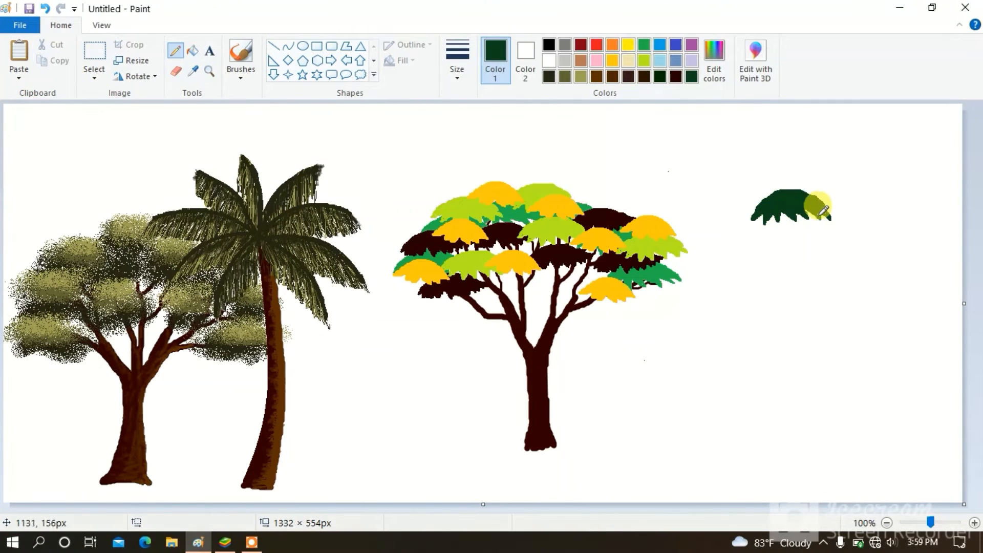
Select the dark green clump, move it onto the crown's centre and place copies on the lower branches
click(94, 52)
drag(743, 181, 840, 230)
drag(802, 211, 526, 249)
click(60, 60)
drag(39, 125, 617, 284)
Paste four more dark green clumps along the left side, top and right side of the crown
click(13, 61)
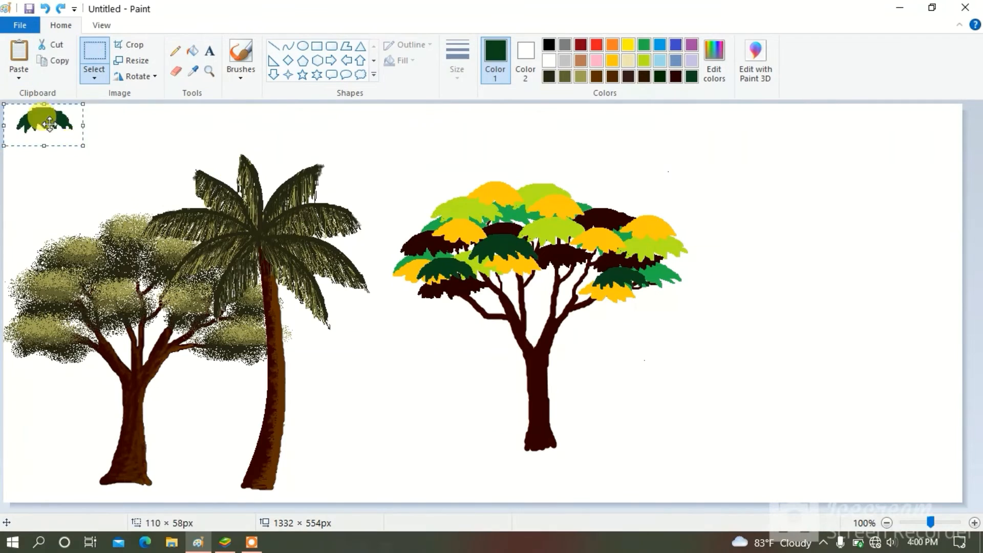
drag(44, 123, 433, 224)
drag(51, 125, 471, 195)
drag(51, 126, 585, 210)
drag(51, 126, 626, 245)
Select the whole multicoloured tree and move it to the canvas's lower-right area
drag(372, 144, 698, 483)
drag(607, 347, 873, 391)
click(385, 203)
Mix a dark red (Red 89, Green 0, Blue 0) and shade the right side of the multicoloured tree's trunk and branches with it
click(175, 51)
click(676, 76)
click(714, 60)
drag(641, 292, 641, 281)
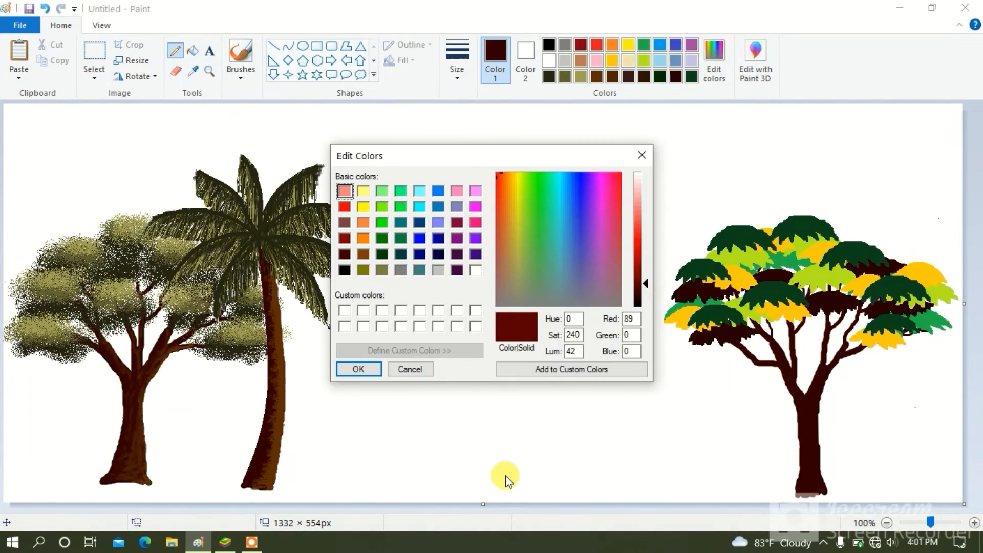
click(359, 369)
mouse_move(810, 473)
mouse_down()
mouse_move(824, 376)
mouse_move(861, 352)
mouse_up()
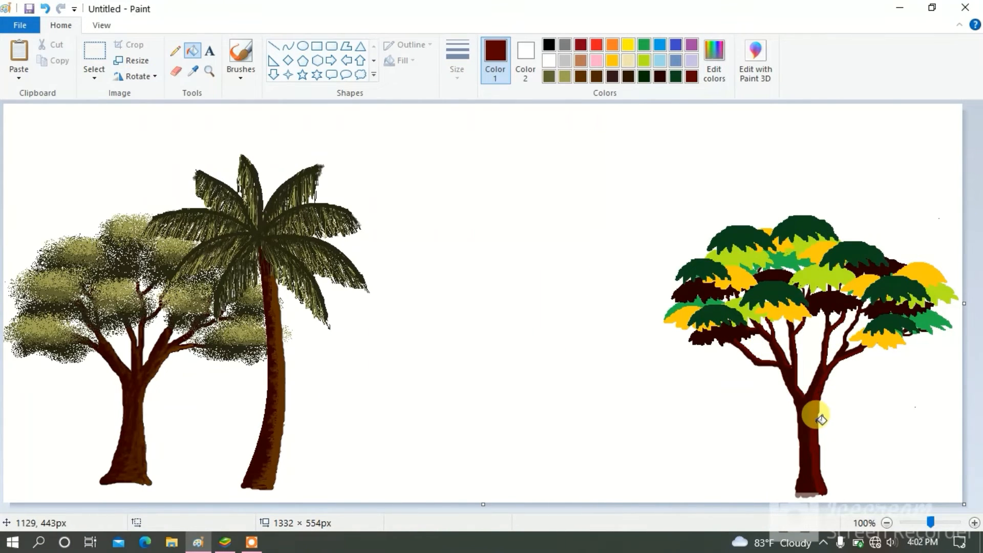
click(242, 70)
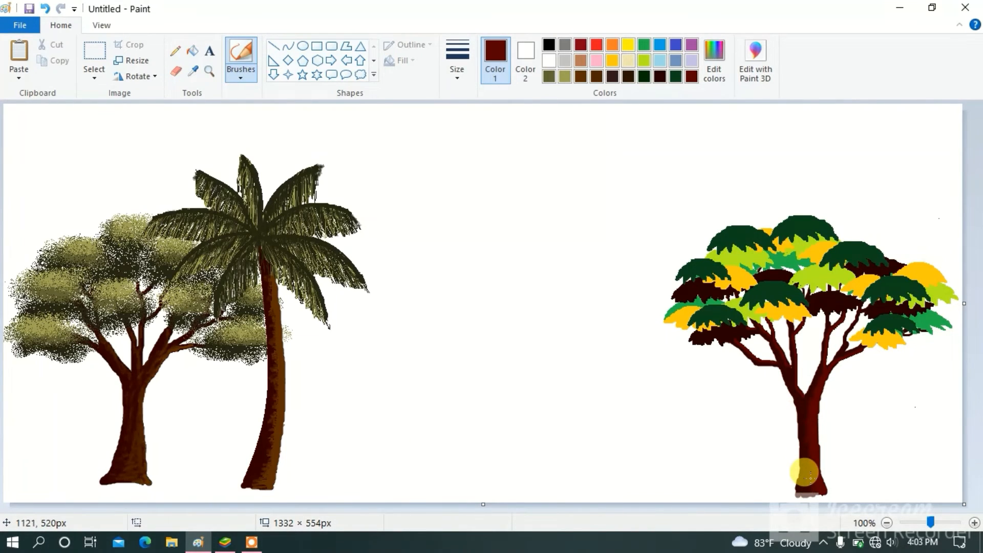
Brush a black bare trunk with branches spreading to both sides between the palm and the multicoloured tree
click(234, 76)
click(237, 101)
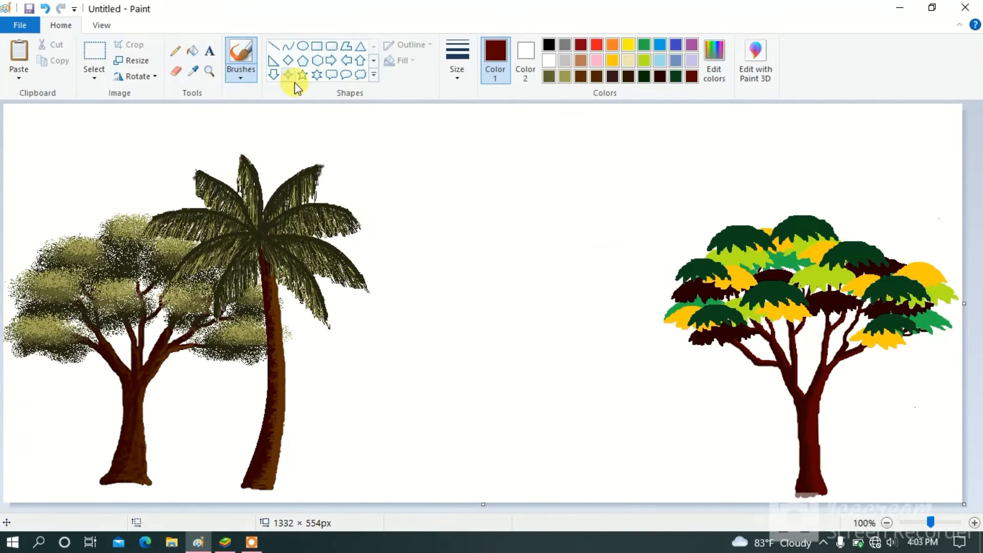
click(457, 64)
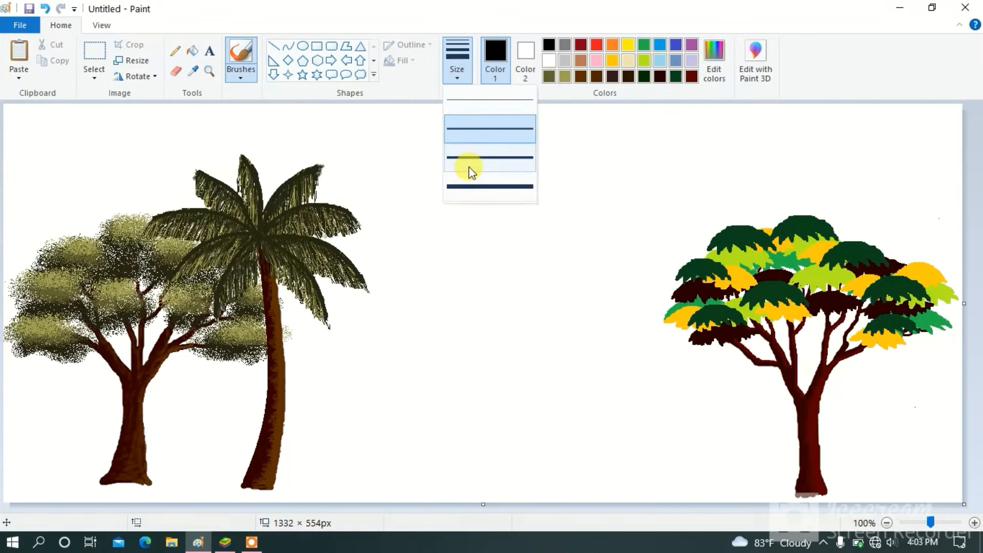
click(467, 165)
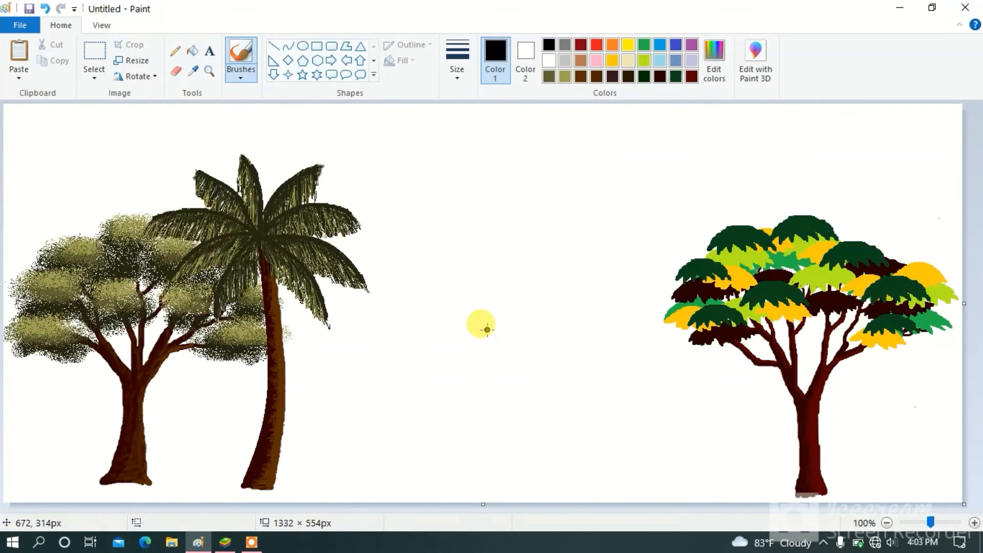
mouse_move(487, 366)
mouse_down()
mouse_move(497, 374)
mouse_move(492, 402)
mouse_move(490, 330)
mouse_move(471, 285)
mouse_up()
mouse_move(499, 324)
mouse_down()
mouse_move(520, 285)
mouse_move(459, 258)
mouse_up()
drag(487, 322, 446, 283)
mouse_move(503, 318)
mouse_down()
mouse_move(547, 274)
mouse_move(514, 254)
mouse_move(573, 254)
mouse_up()
drag(521, 284, 538, 255)
drag(514, 266, 484, 225)
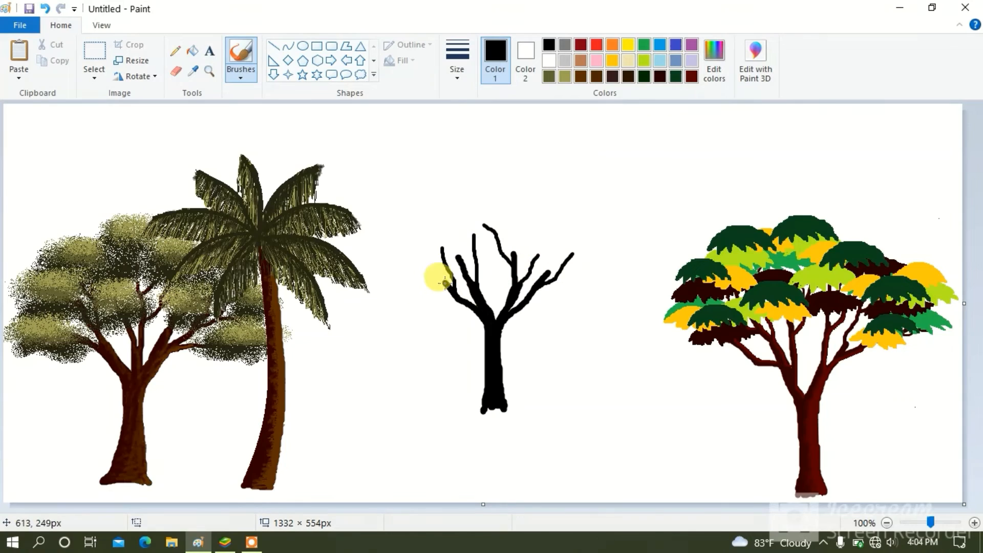
Brush thinner black side twigs onto the outer and inner branches of the bare tree on both sides
drag(445, 283, 409, 274)
drag(431, 272, 419, 262)
drag(504, 305, 490, 267)
drag(495, 277, 487, 244)
drag(522, 281, 565, 241)
drag(563, 271, 591, 255)
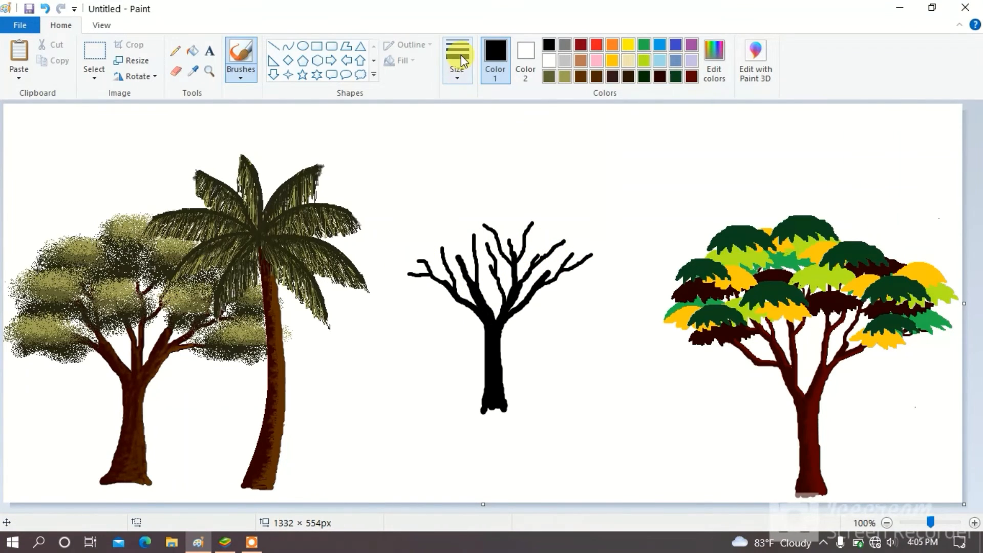
Mix a near-black green by darkening the basic dark green and make it the drawing colour
click(715, 56)
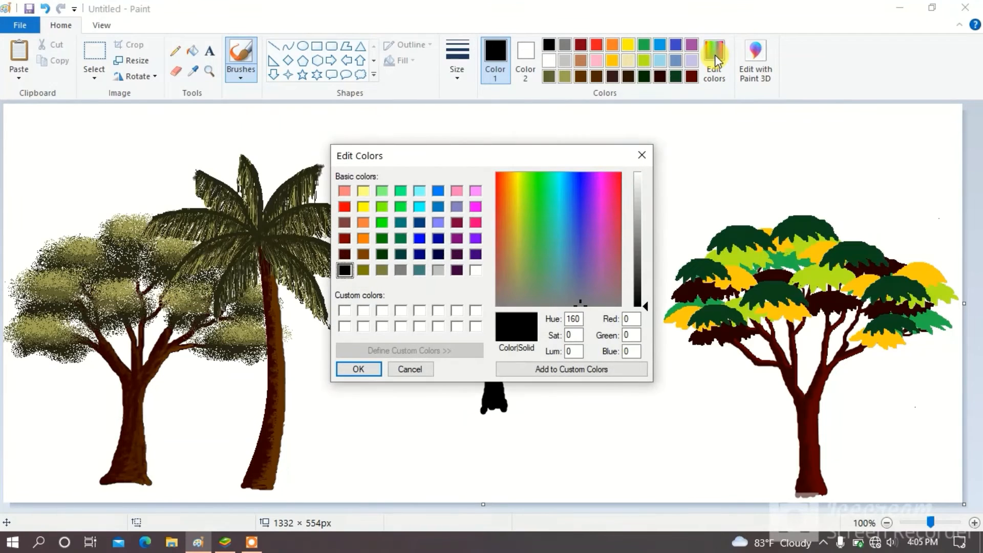
click(382, 254)
drag(647, 290, 645, 303)
click(358, 370)
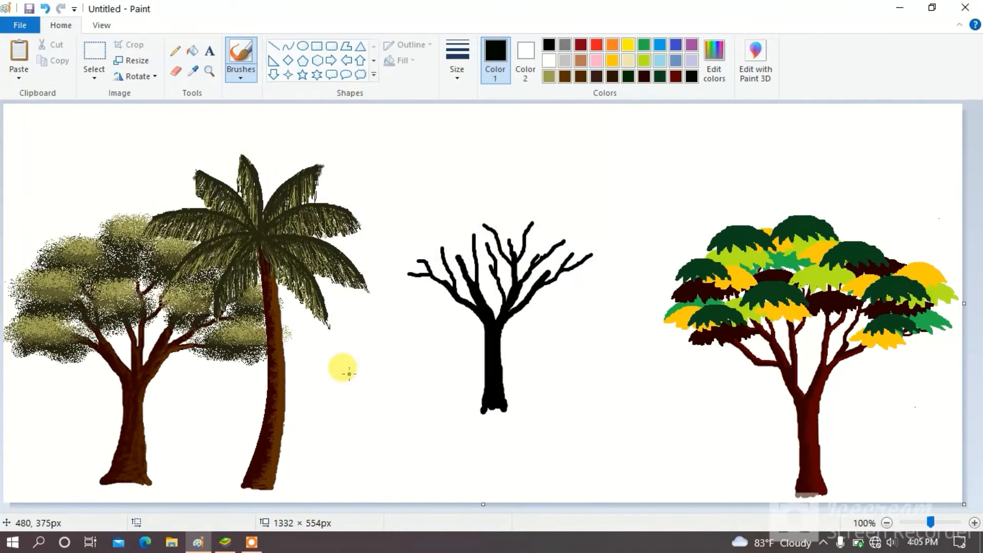
Change the brush size and scribble a dense crown of small near-black leaves over all branches of the bare tree
click(458, 66)
click(470, 129)
mouse_move(417, 275)
mouse_down()
mouse_move(385, 265)
mouse_move(402, 249)
mouse_move(432, 246)
mouse_move(405, 241)
mouse_move(457, 233)
mouse_move(412, 222)
mouse_move(471, 220)
mouse_move(476, 245)
mouse_move(522, 215)
mouse_move(558, 248)
mouse_move(564, 233)
mouse_move(558, 262)
mouse_move(601, 246)
mouse_move(437, 214)
mouse_move(518, 207)
mouse_move(477, 219)
mouse_move(516, 200)
mouse_move(584, 237)
mouse_move(562, 216)
mouse_move(391, 218)
mouse_move(471, 196)
mouse_move(454, 178)
mouse_move(486, 215)
mouse_move(508, 219)
mouse_move(427, 240)
mouse_move(392, 274)
mouse_up()
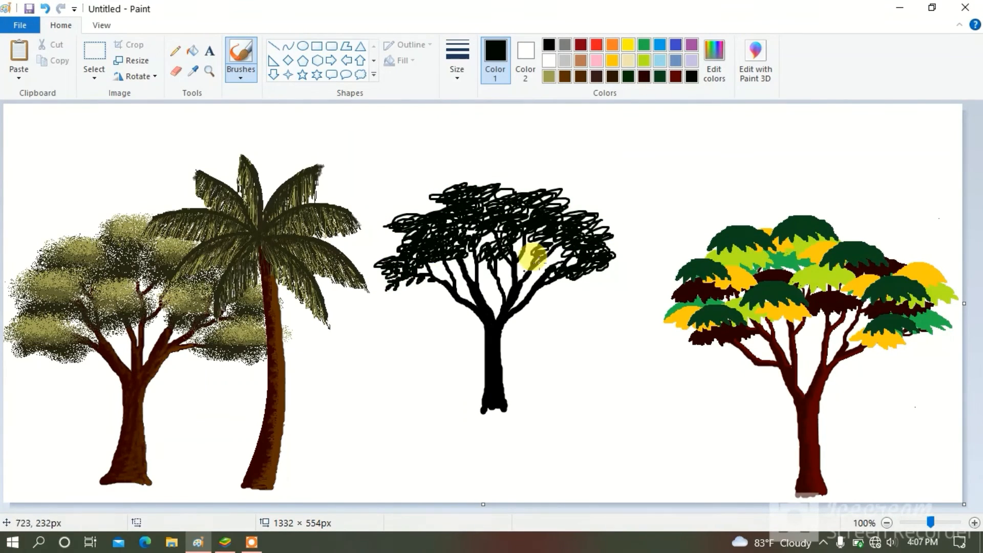
mouse_move(534, 257)
mouse_down()
mouse_move(388, 247)
mouse_move(381, 237)
mouse_move(395, 229)
mouse_move(381, 219)
mouse_move(432, 194)
mouse_up()
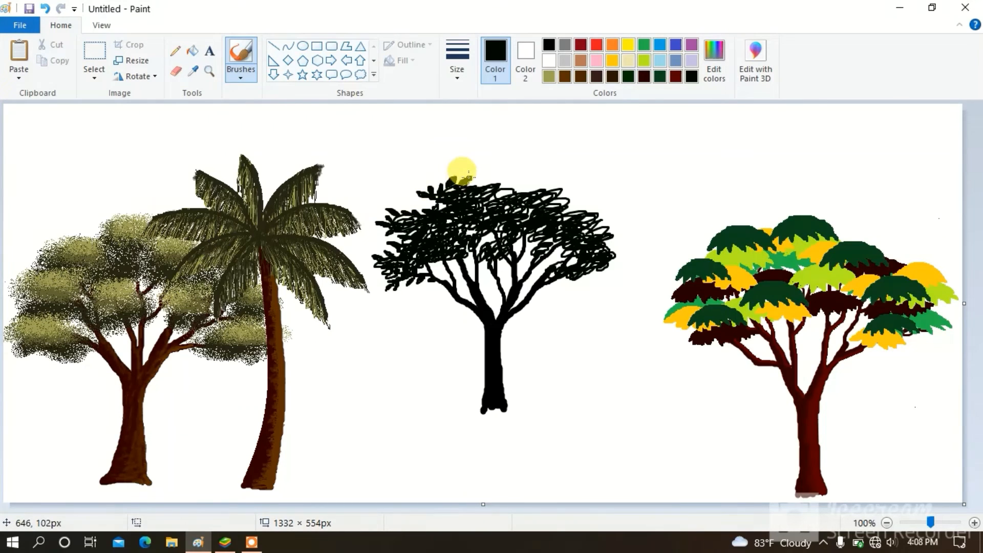
mouse_move(476, 173)
mouse_down()
mouse_move(492, 192)
mouse_move(473, 238)
mouse_move(505, 264)
mouse_move(540, 253)
mouse_move(555, 197)
mouse_move(519, 185)
mouse_up()
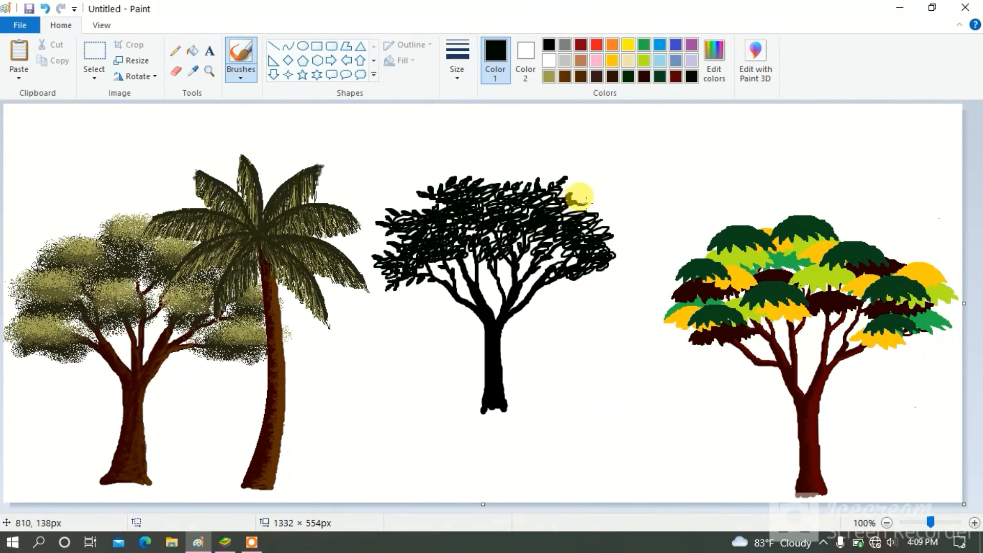
mouse_move(608, 234)
mouse_down()
mouse_move(583, 265)
mouse_move(554, 280)
mouse_move(531, 270)
mouse_up()
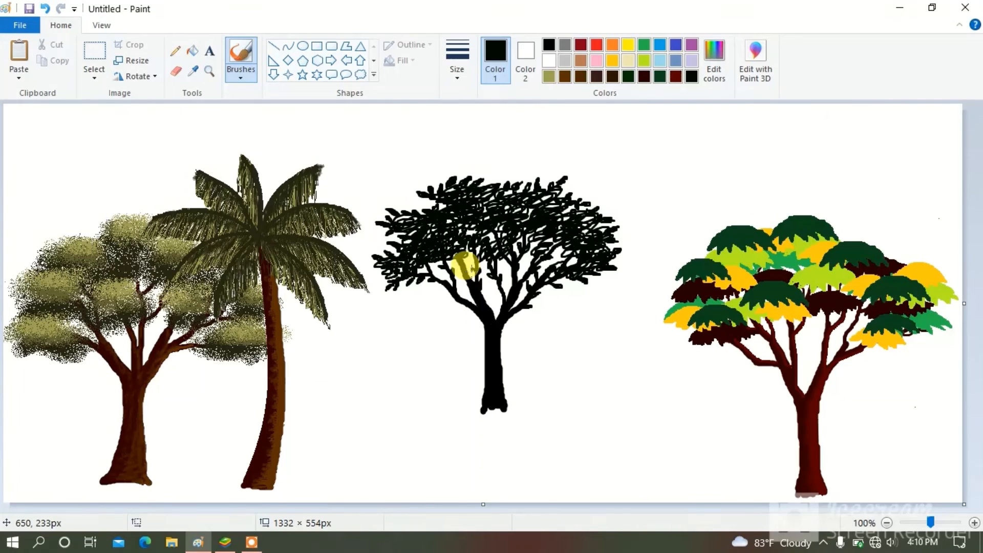
Try to move the black leafy tree, outlined with a free-form selection, down beside the palm trunk
click(94, 77)
click(98, 125)
drag(377, 180, 366, 215)
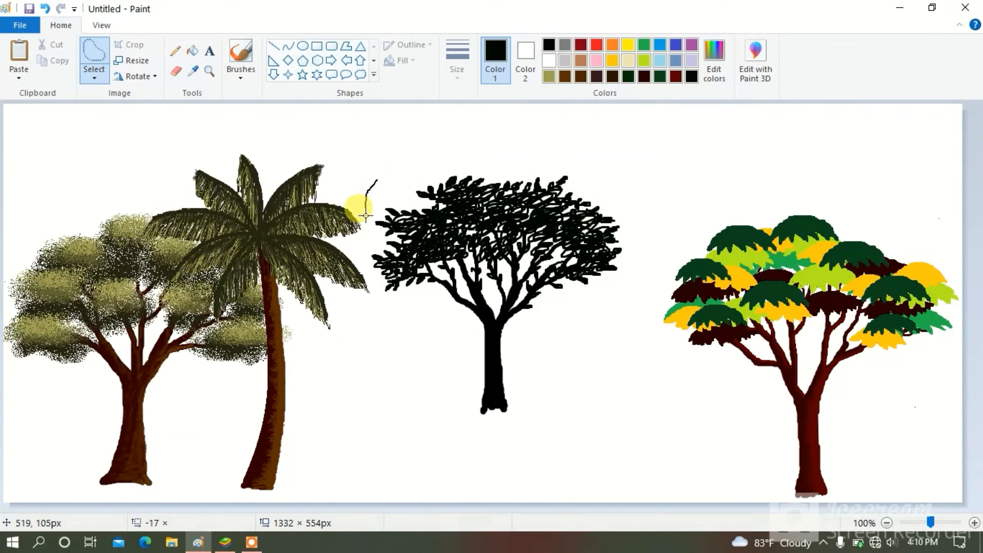
mouse_move(372, 273)
mouse_down()
mouse_move(428, 362)
mouse_move(458, 461)
mouse_move(558, 433)
mouse_move(569, 325)
mouse_move(640, 285)
mouse_move(640, 201)
mouse_move(530, 133)
mouse_move(423, 154)
mouse_move(369, 176)
mouse_up()
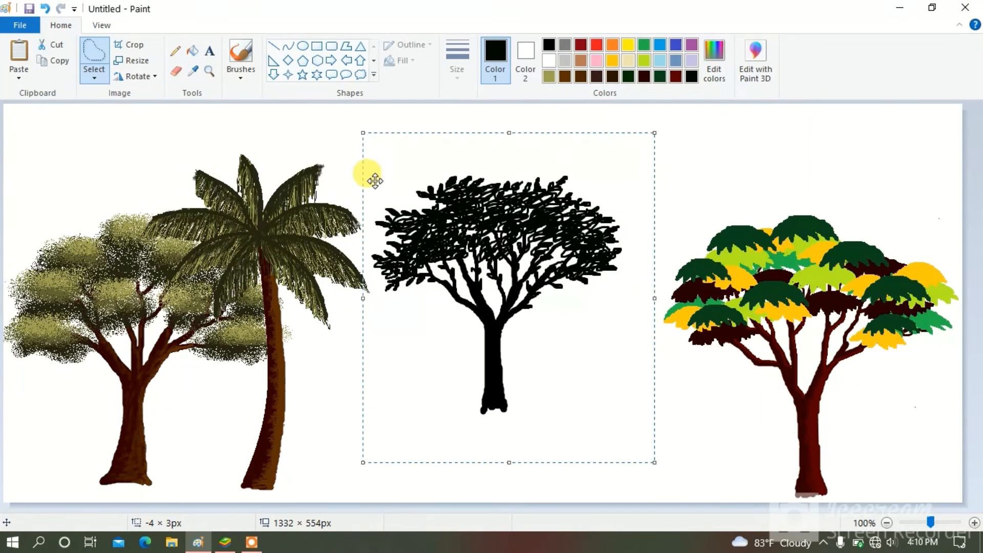
mouse_move(469, 251)
mouse_down()
mouse_move(405, 334)
mouse_move(380, 329)
mouse_up()
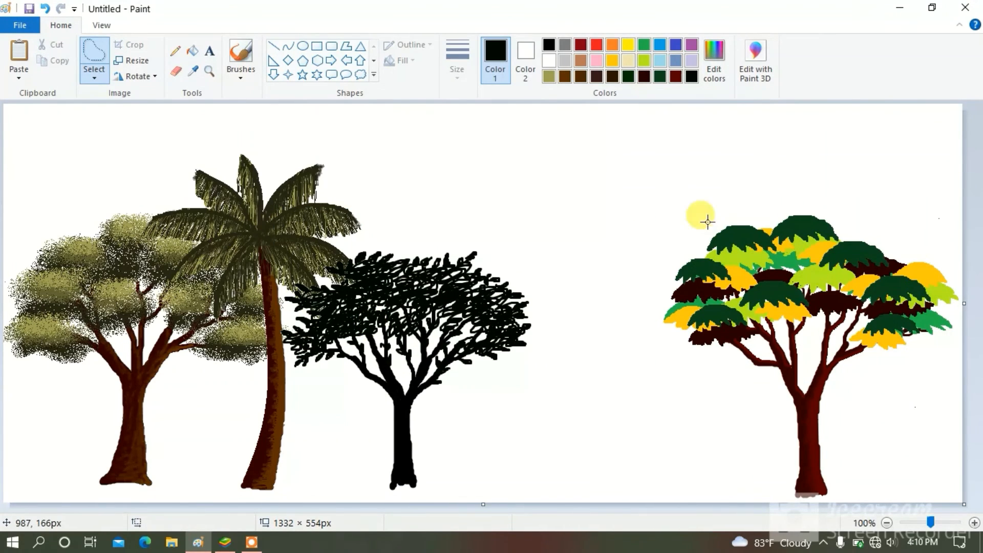
Try to move the multicoloured tree beside the black tree, and undo both tree moves
mouse_move(654, 212)
mouse_down()
mouse_move(869, 474)
mouse_move(711, 189)
mouse_up()
drag(807, 286, 524, 279)
key(ctrl+z)
key(ctrl+z)
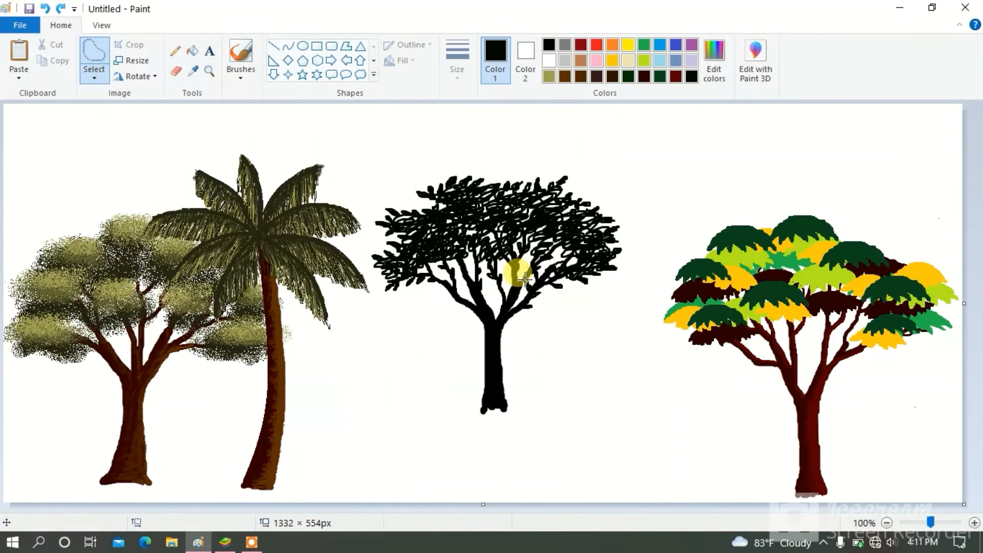
Enlarge the canvas to the right and downwards, and move the multicoloured tree into the added space
click(887, 523)
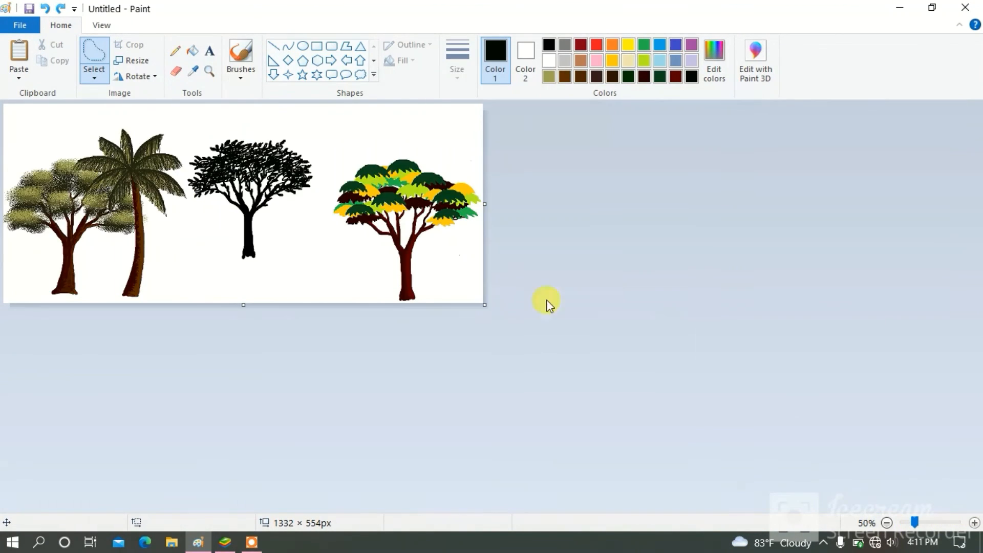
drag(484, 302, 661, 419)
click(96, 68)
mouse_move(345, 147)
mouse_down()
mouse_move(325, 220)
mouse_move(345, 136)
mouse_move(344, 147)
mouse_up()
drag(422, 202, 585, 252)
Regroup the trees so the black one stands beside the palm and its crown overlaps the multicoloured tree on its right
mouse_move(206, 130)
mouse_down()
mouse_move(176, 182)
mouse_move(353, 210)
mouse_move(356, 153)
mouse_up()
drag(233, 179, 414, 168)
mouse_move(527, 187)
mouse_down()
mouse_move(575, 374)
mouse_move(528, 184)
mouse_up()
mouse_move(565, 276)
mouse_down()
mouse_move(242, 208)
mouse_move(234, 226)
mouse_move(299, 225)
mouse_up()
drag(360, 119, 423, 265)
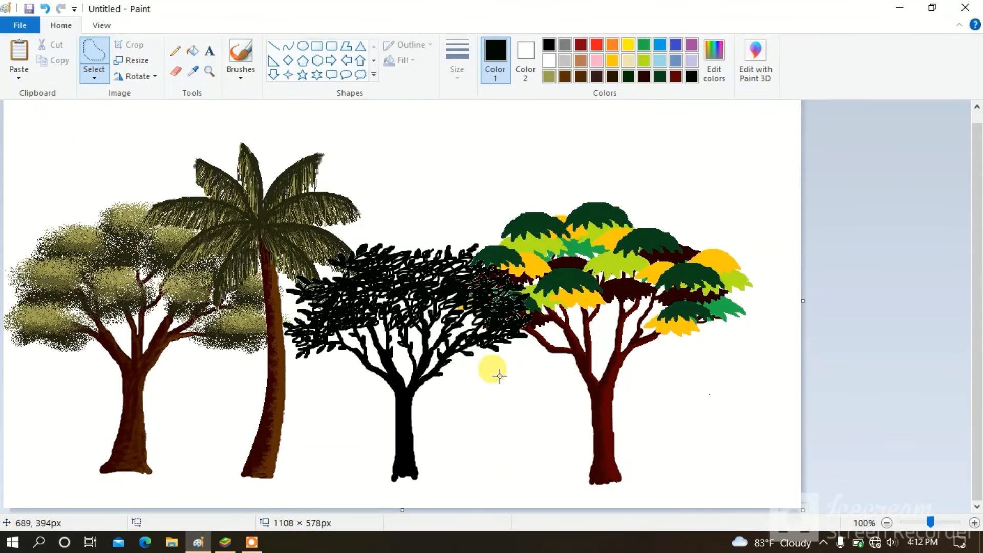
Draw an uneven ground line along the bases of all the trees and fill the area below it with black
drag(5, 470, 99, 457)
click(290, 485)
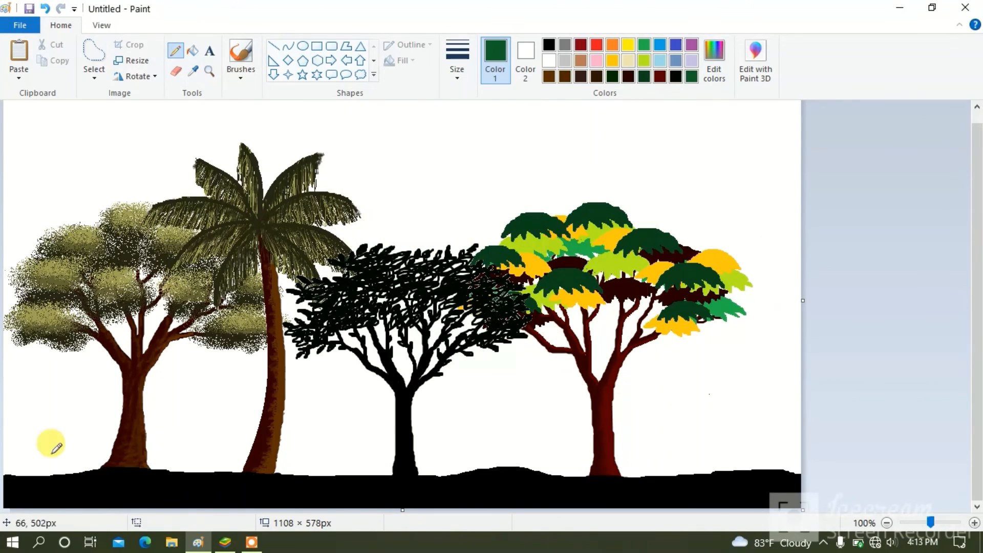
Outline low, wavy bushes in dark green along the ground between the trunks and fill them with the same colour
drag(5, 467, 110, 456)
drag(280, 465, 393, 473)
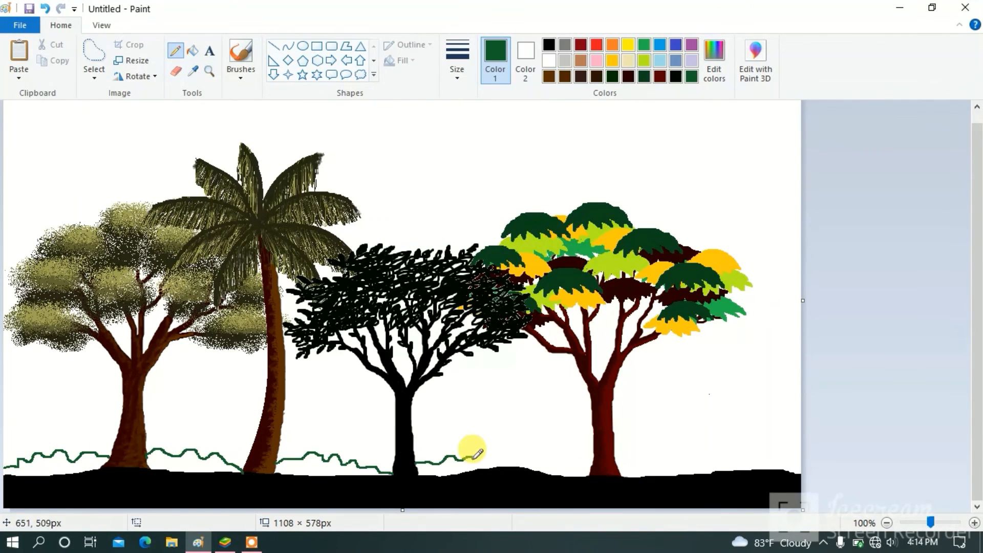
drag(620, 473, 800, 468)
click(192, 51)
click(51, 465)
click(486, 461)
click(707, 461)
Brush rounded dark green bumps along the top edges of all the bushes across the scene
click(241, 51)
drag(277, 465, 284, 472)
drag(622, 473, 651, 469)
mouse_move(423, 466)
mouse_down()
mouse_move(499, 458)
mouse_move(589, 473)
mouse_up()
drag(280, 465, 392, 470)
drag(150, 456, 241, 468)
drag(7, 466, 108, 457)
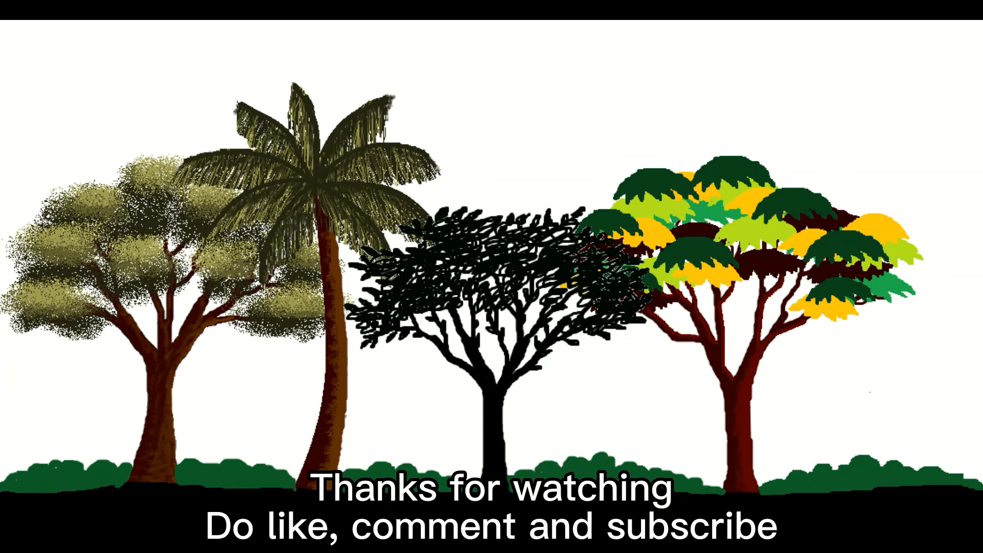